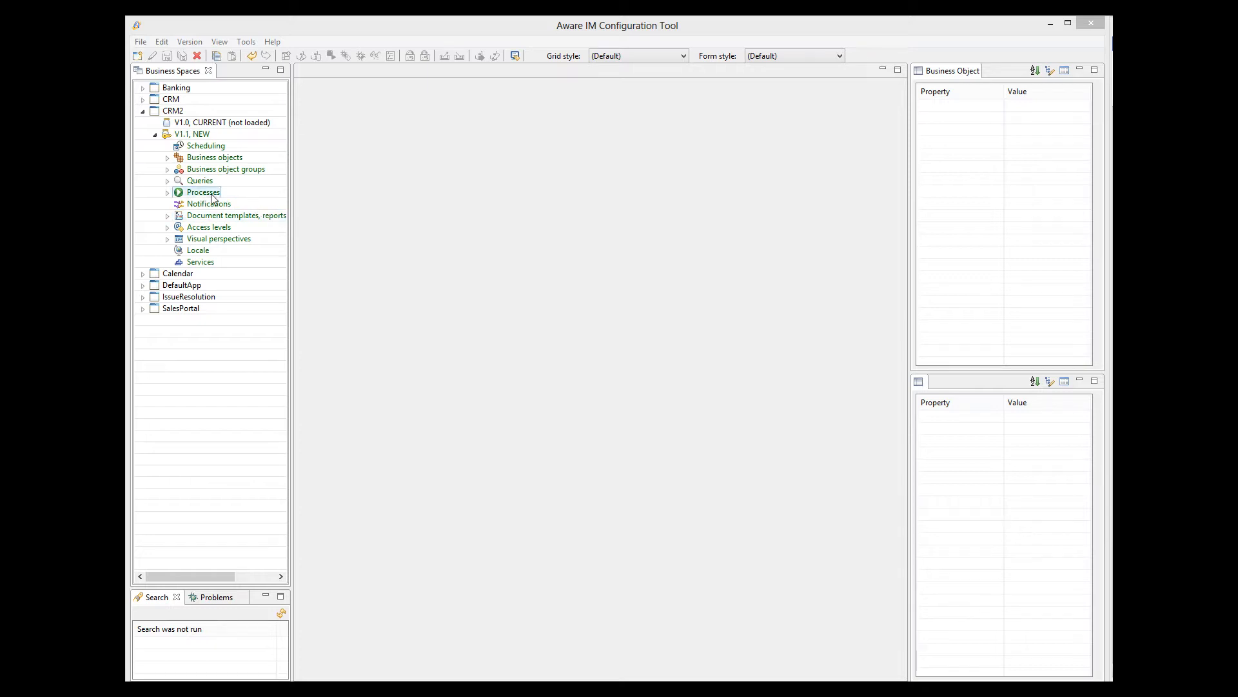
Open the Customer and ContactNote business objects in CRM2, returning to Customer's attribute list
{"action": "left_click", "coordinate": [167, 158]}
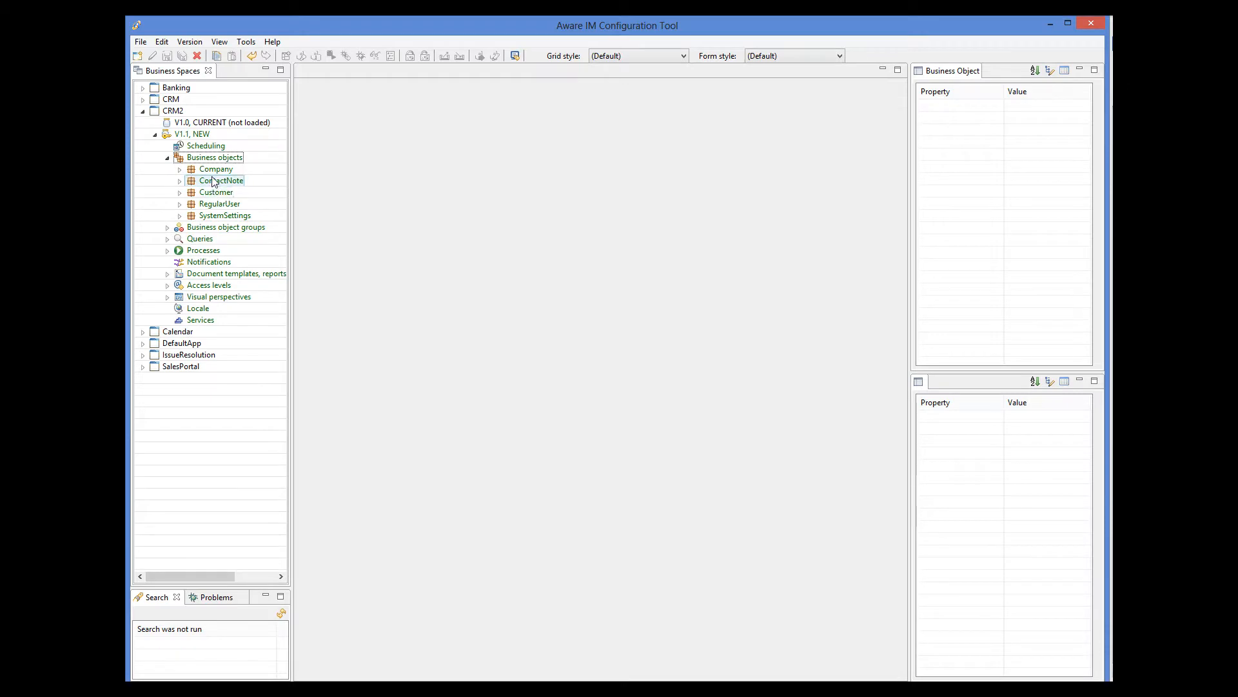
{"action": "double_click", "coordinate": [218, 194]}
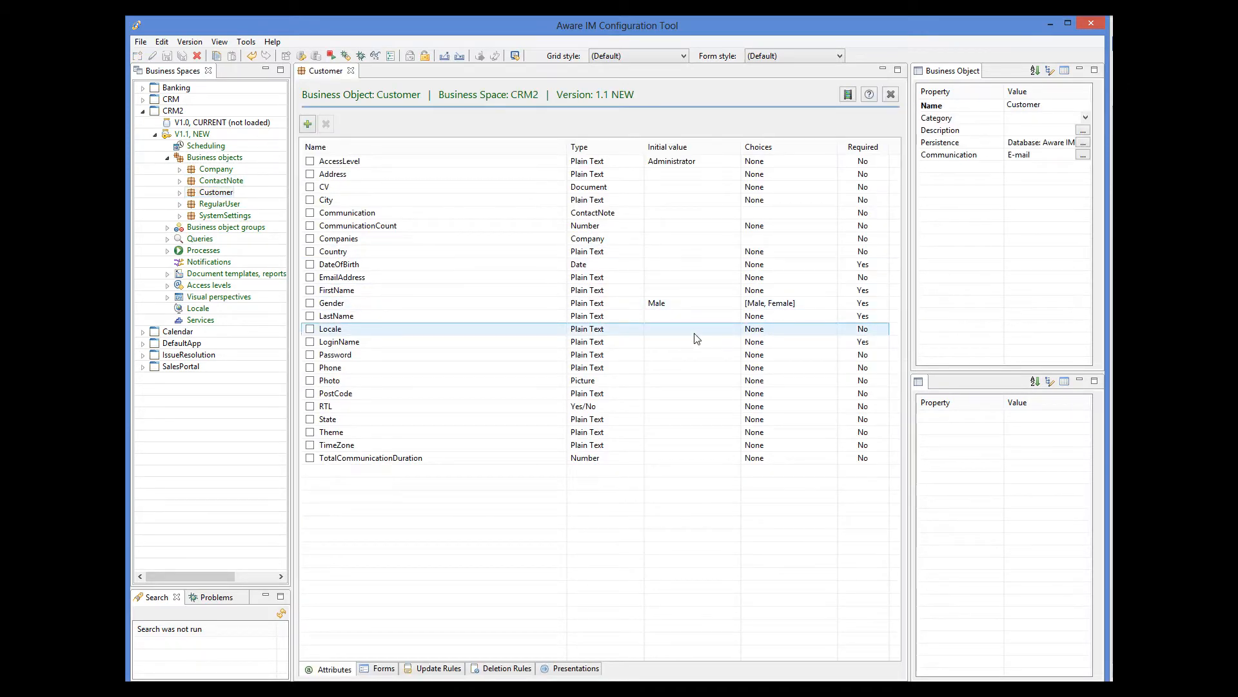
{"action": "double_click", "coordinate": [222, 182]}
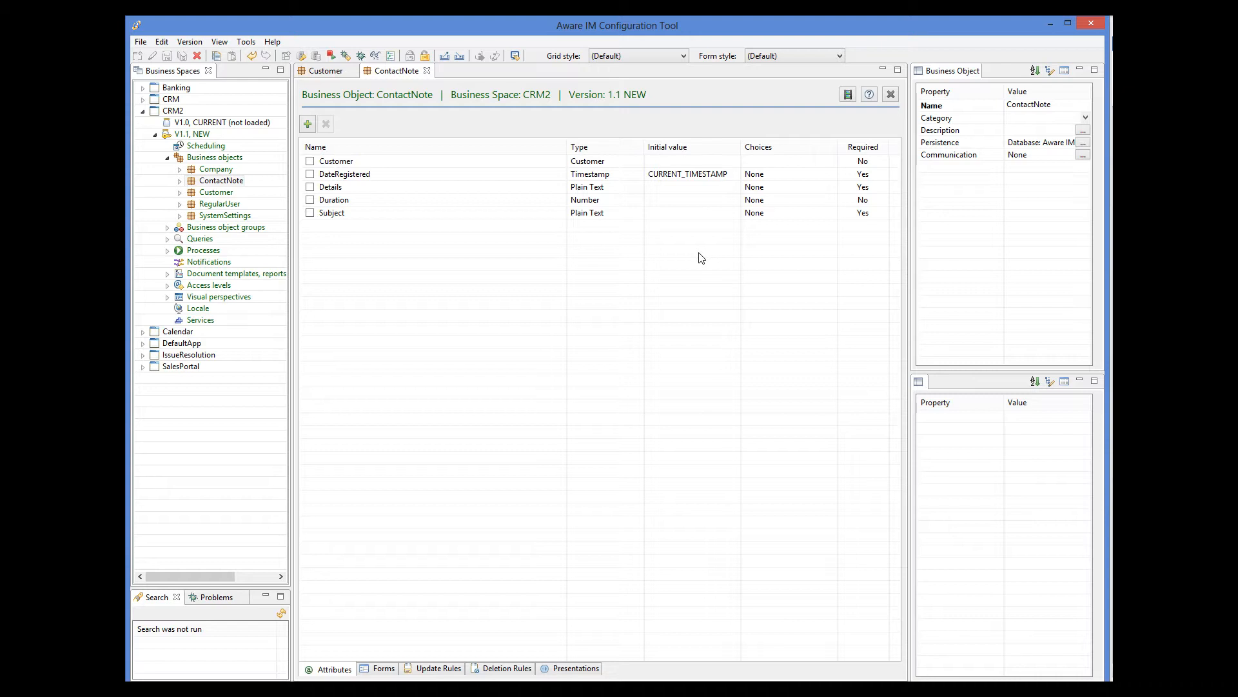
{"action": "left_click", "coordinate": [325, 72]}
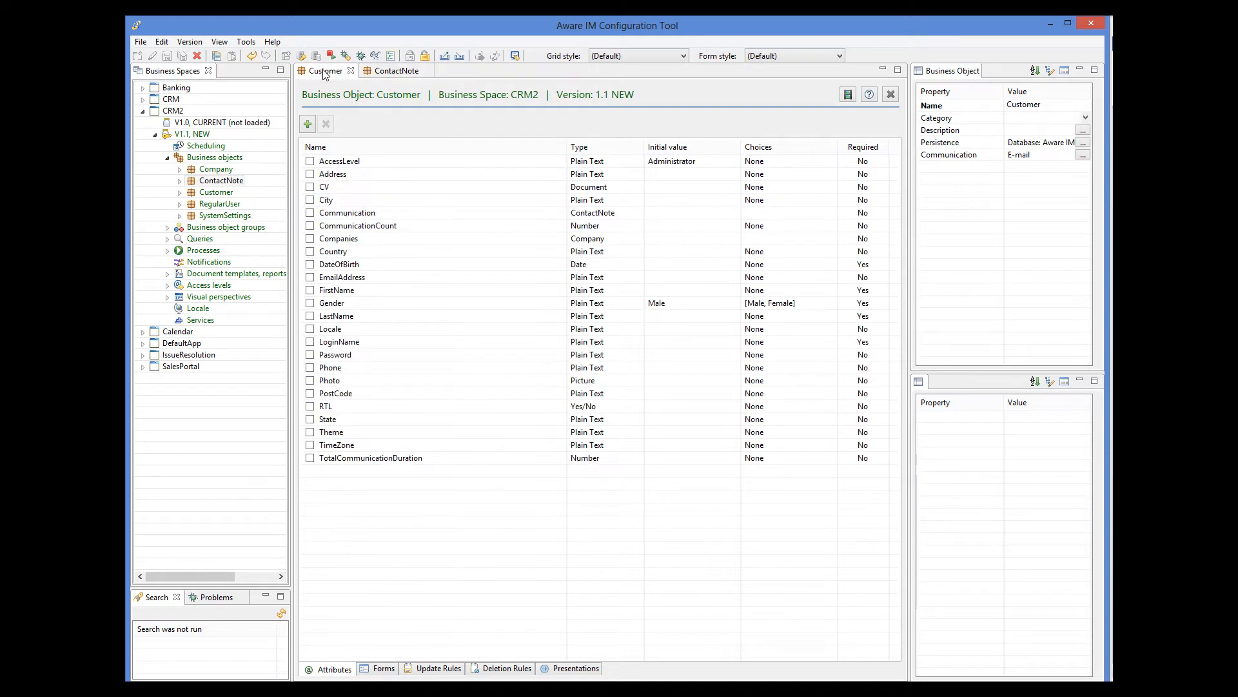
Inspect Customer's Communication attribute, a multiple ContactNote reference shown as a Grid, and compare with ContactNote
{"action": "left_click", "coordinate": [372, 214]}
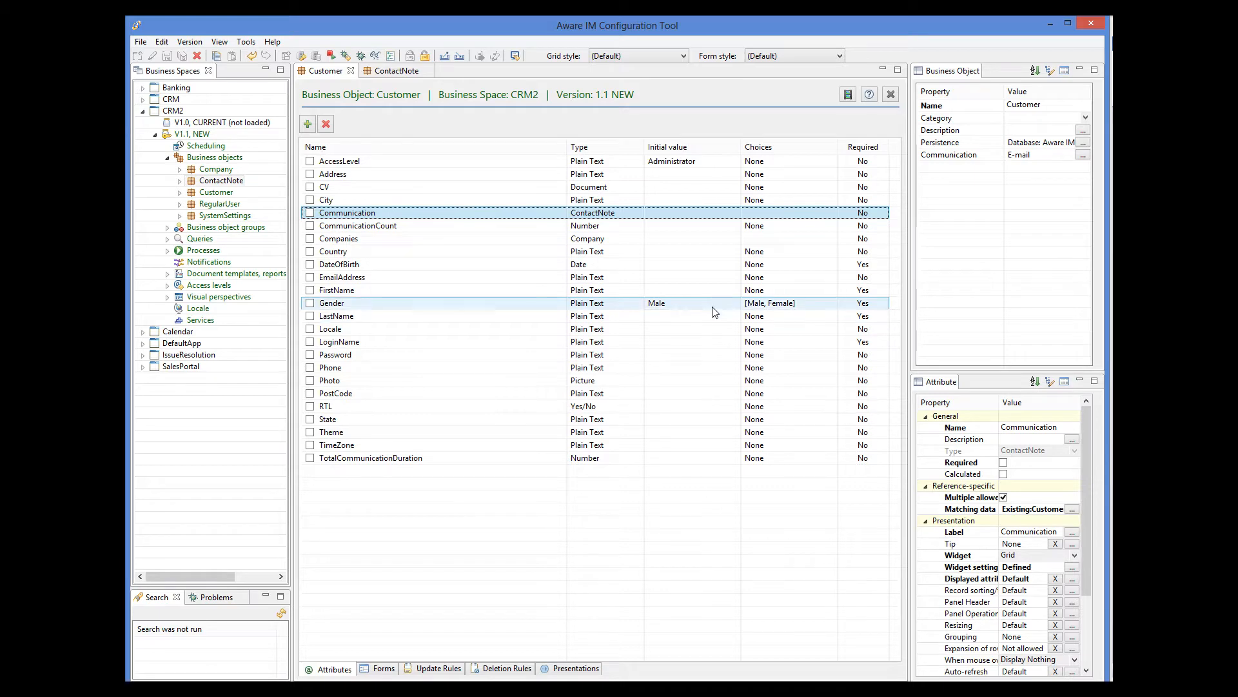
{"action": "left_click", "coordinate": [404, 72]}
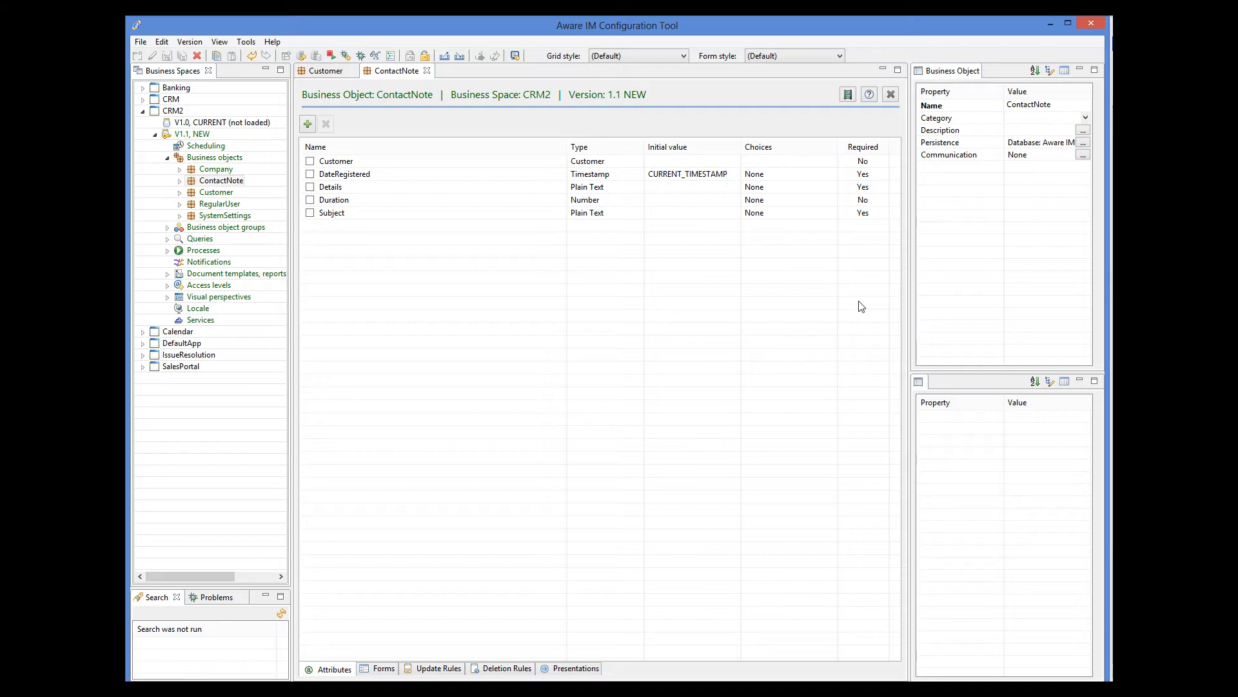
{"action": "left_click", "coordinate": [325, 71]}
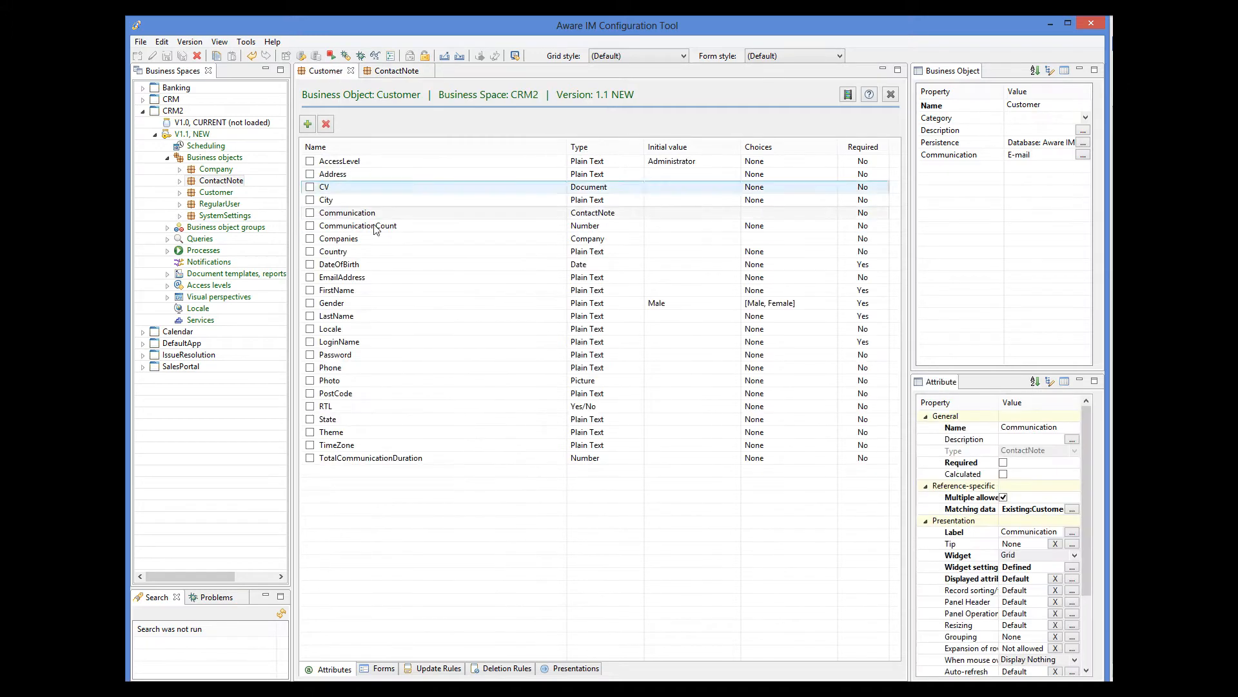
Show Customer's update rules and the IF/THEN definition of Total communication duration
{"action": "left_click", "coordinate": [444, 670]}
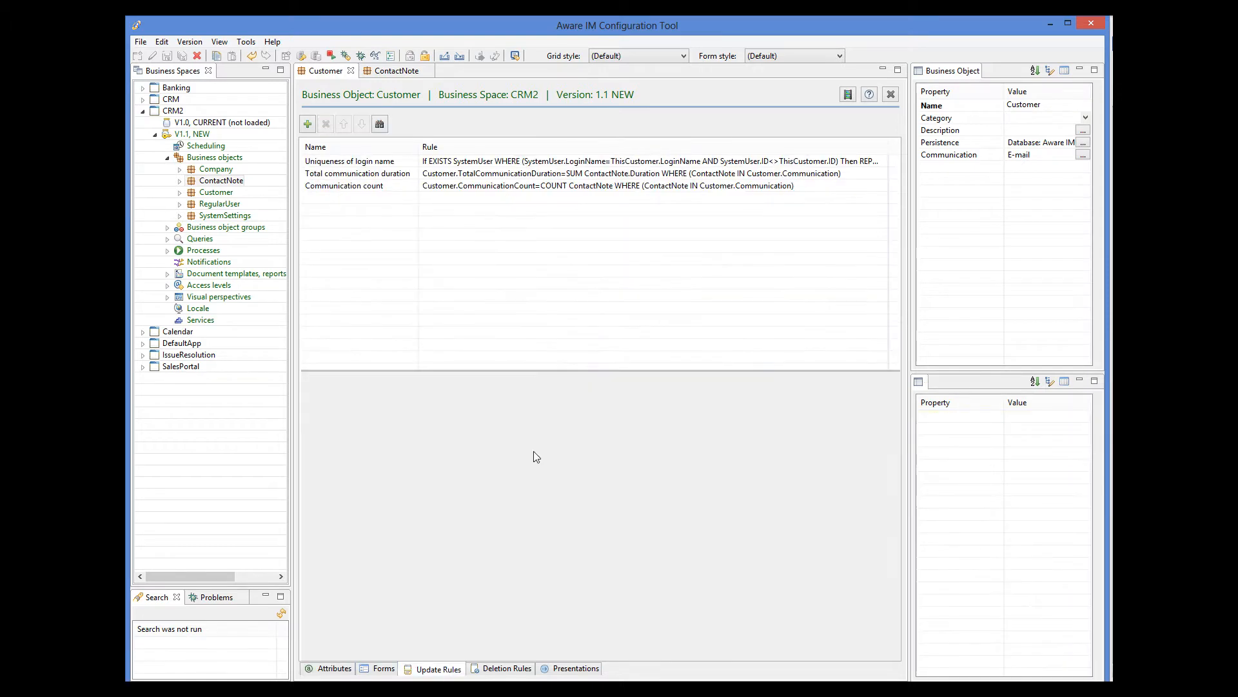
{"action": "left_click", "coordinate": [572, 174]}
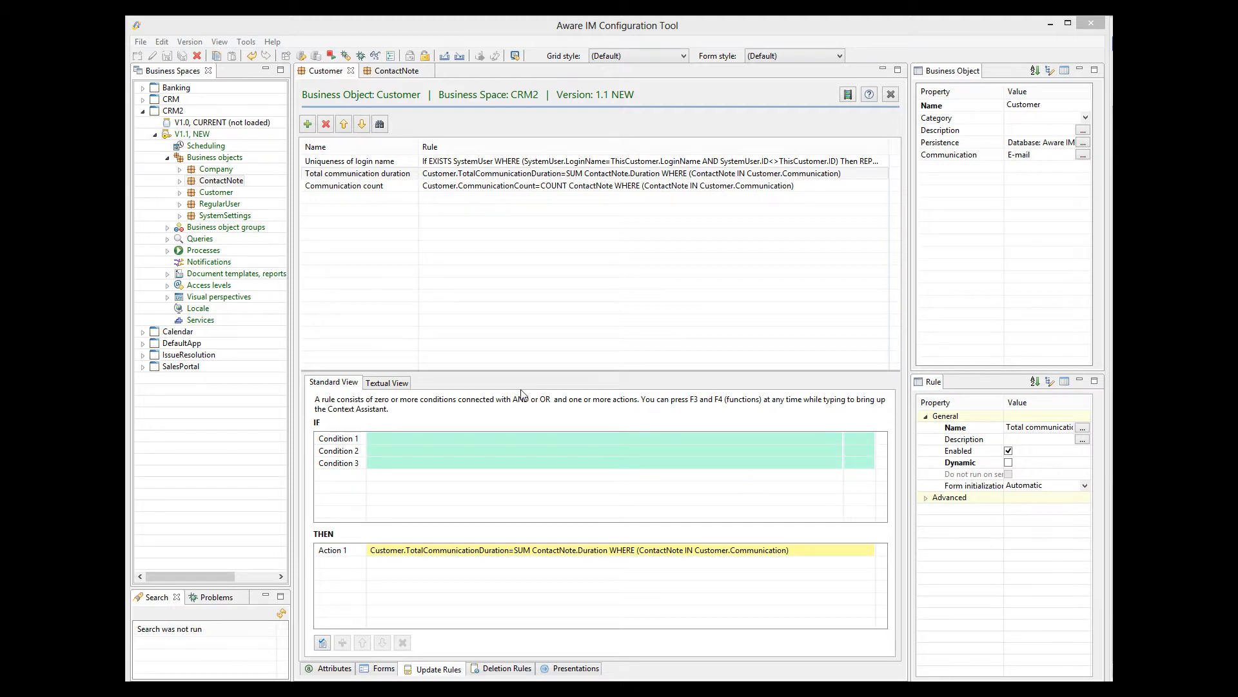
{"action": "right_click", "coordinate": [200, 242]}
Create a query named 'Customers chart' searching Customer records and open its display settings
{"action": "left_click", "coordinate": [227, 253]}
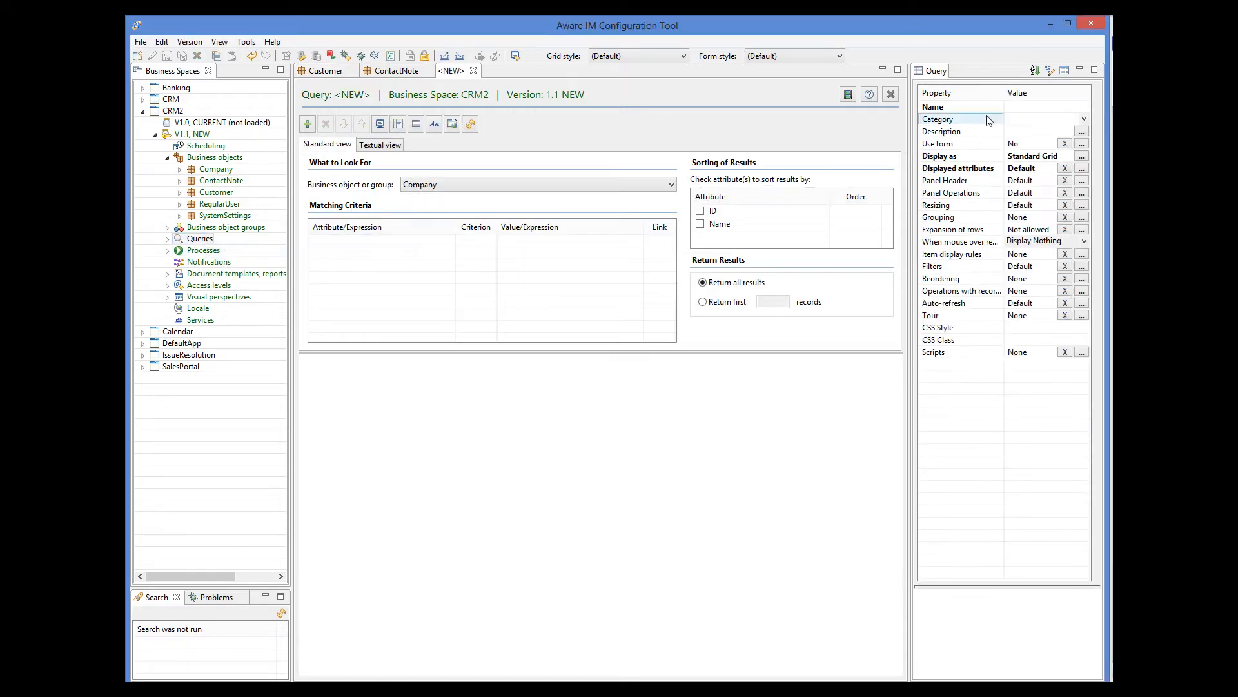
{"action": "left_click", "coordinate": [1017, 105]}
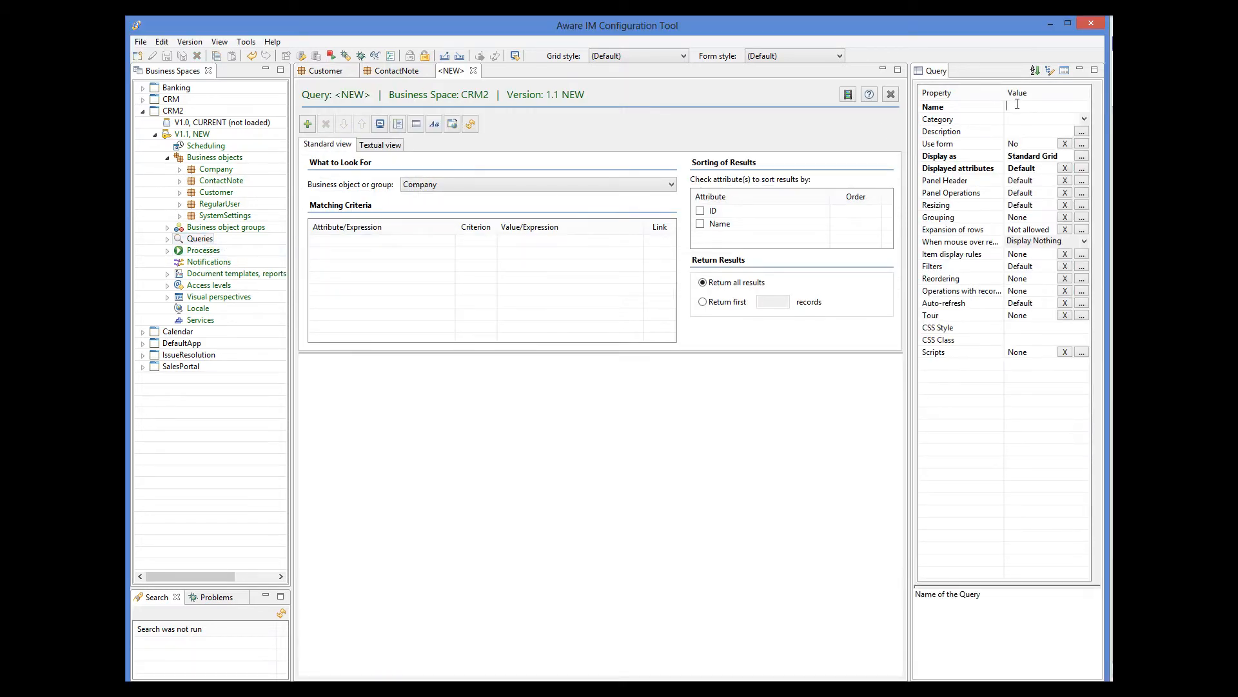
{"action": "type", "text": "Customers chart"}
{"action": "left_click", "coordinate": [654, 187]}
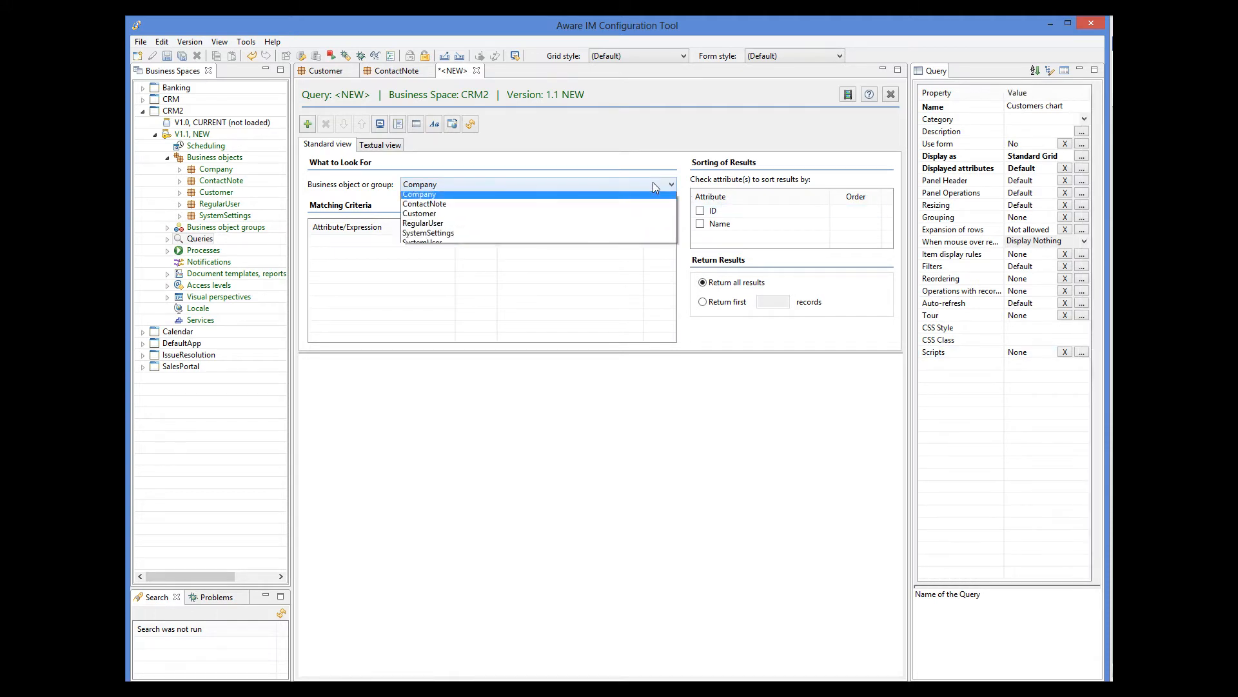
{"action": "left_click", "coordinate": [456, 218]}
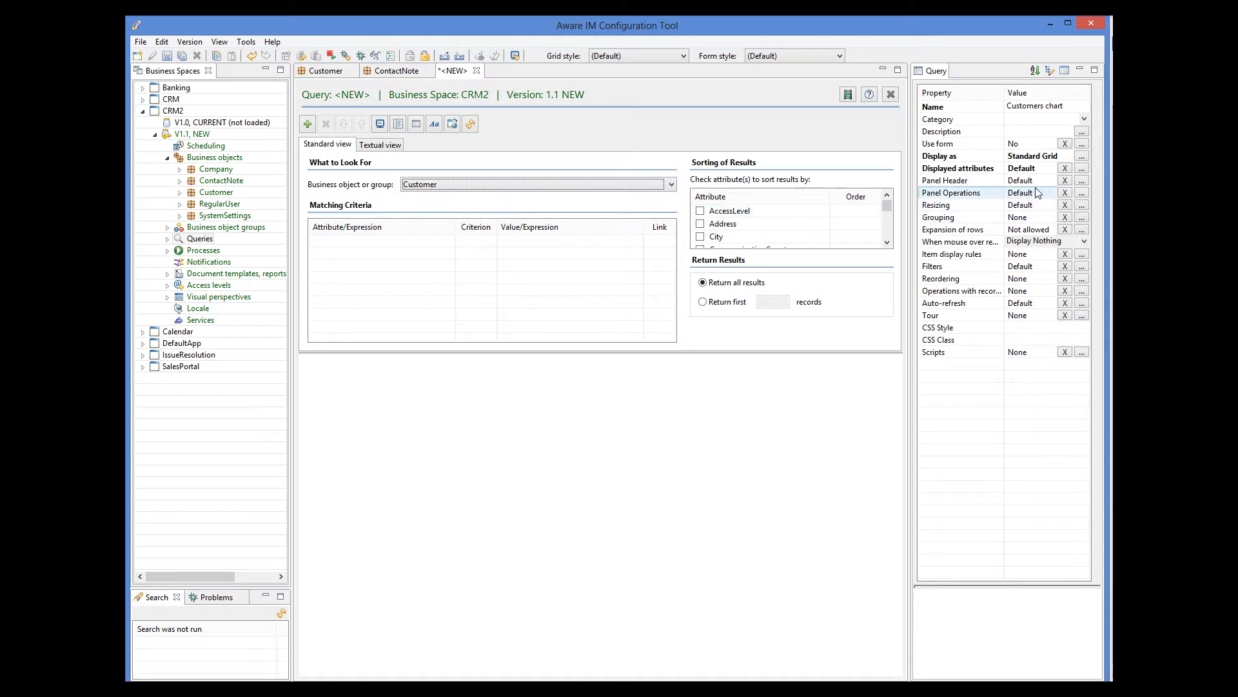
{"action": "left_click", "coordinate": [1082, 156]}
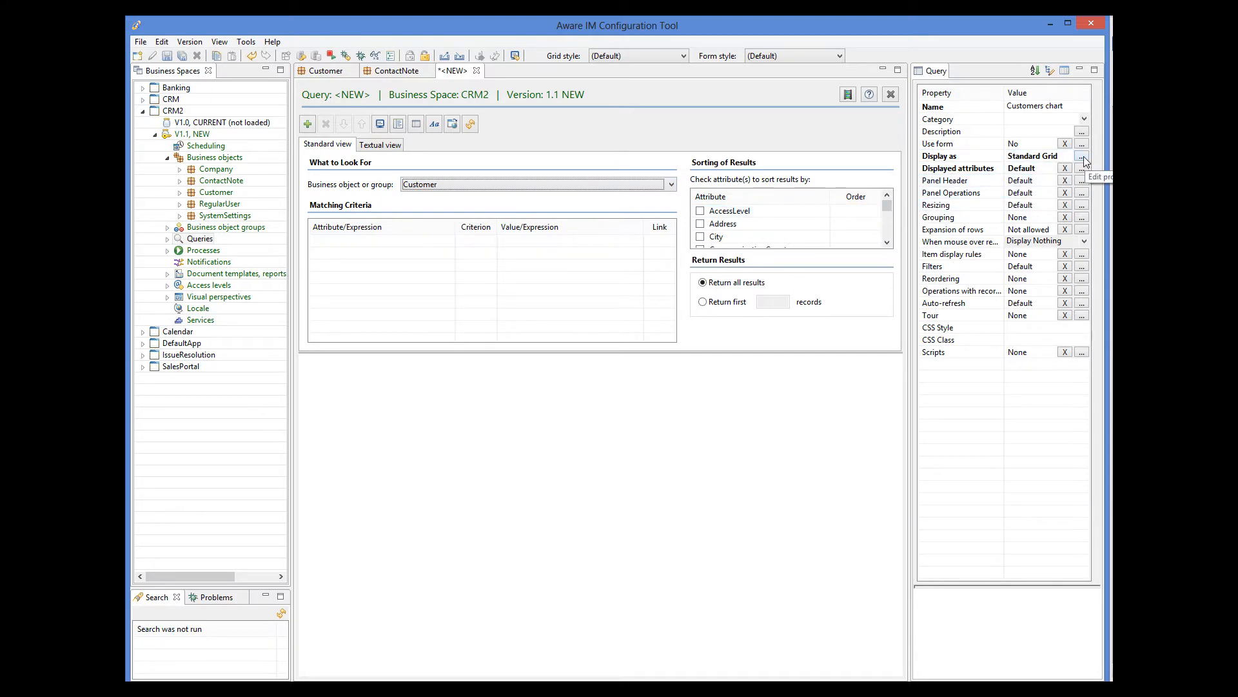
{"action": "left_click", "coordinate": [1082, 156]}
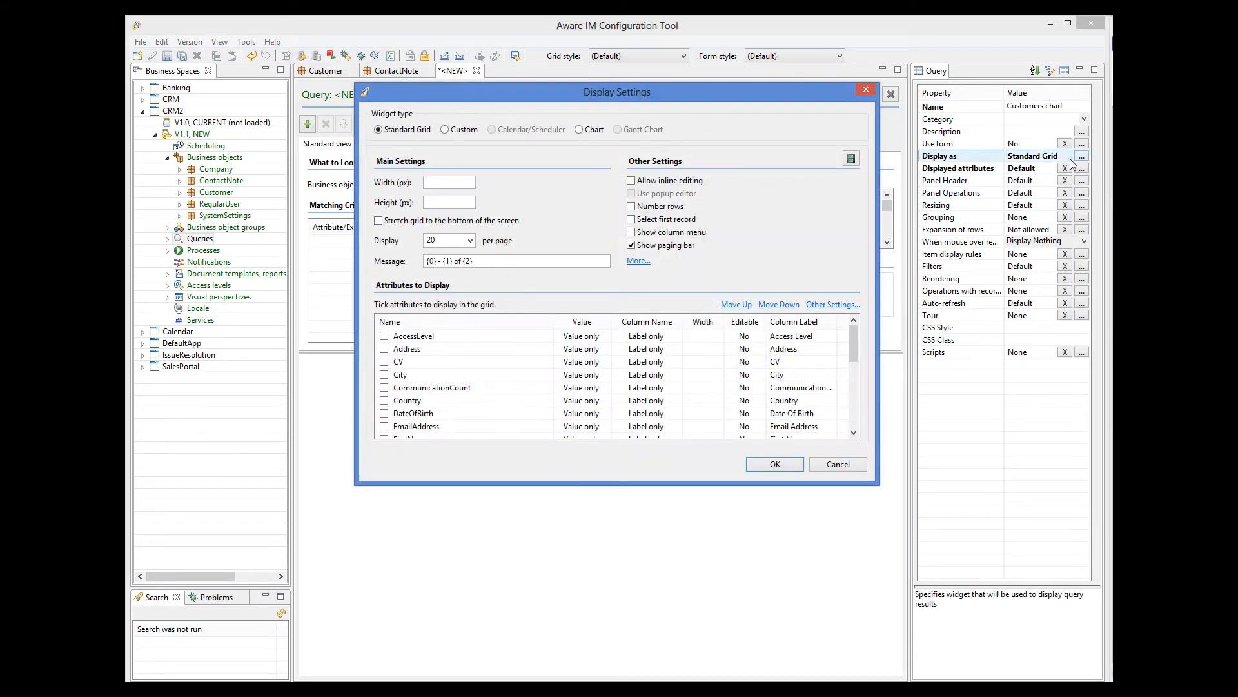
Display the query results as a Standard chart with LastName on the X axis
{"action": "left_click", "coordinate": [584, 130]}
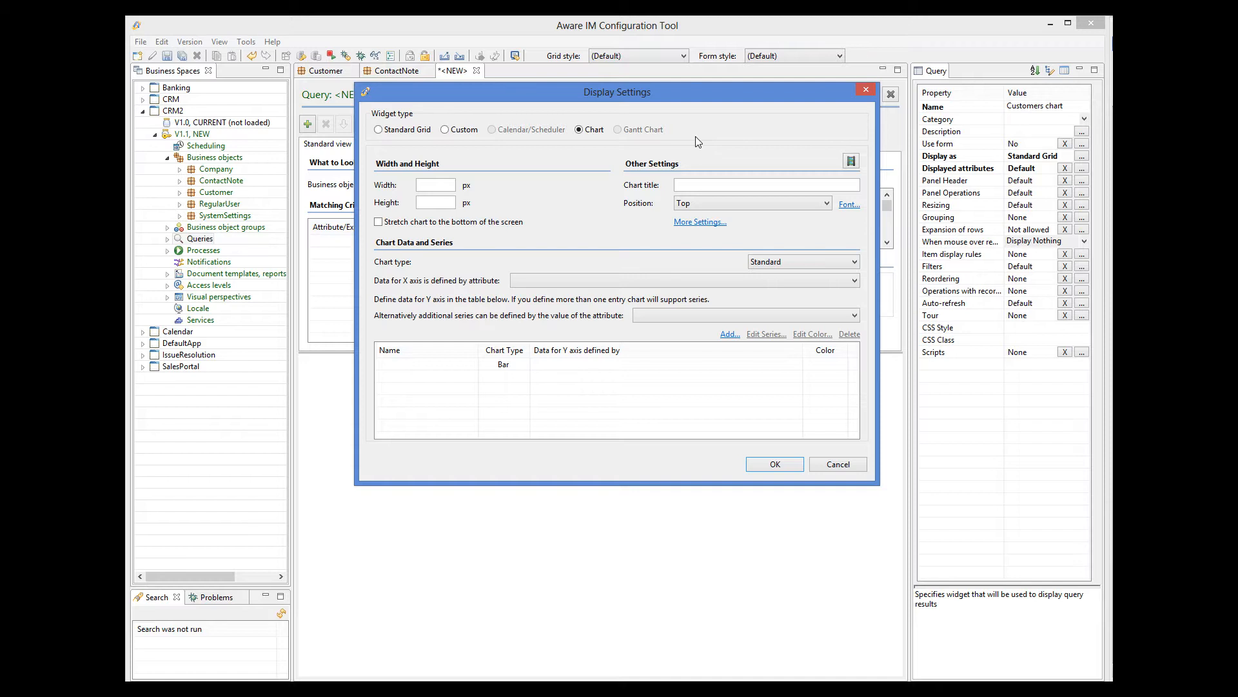
{"action": "left_click", "coordinate": [799, 262]}
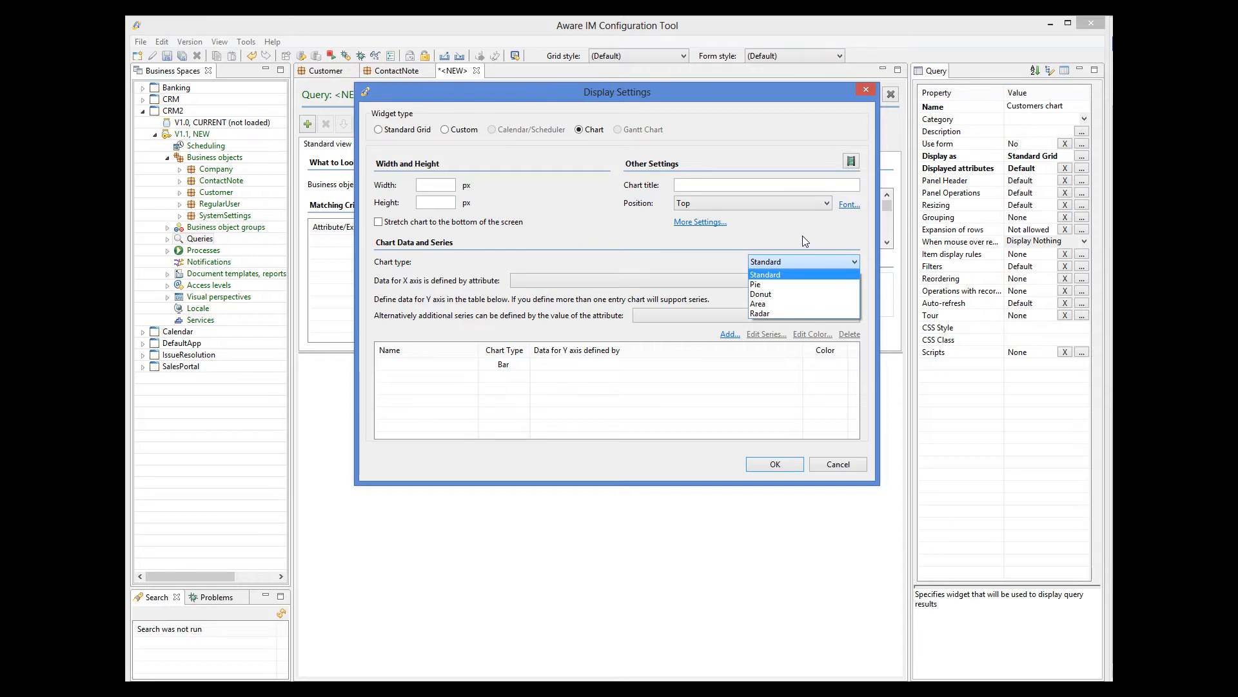
{"action": "left_click", "coordinate": [798, 249]}
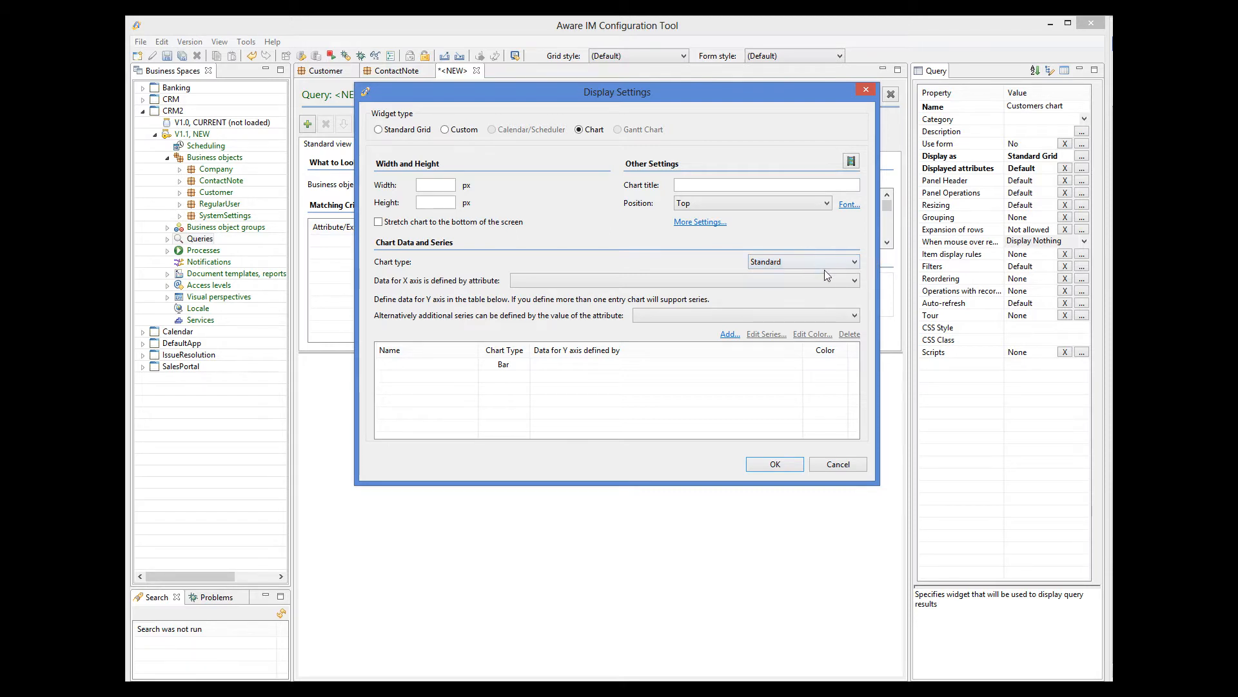
{"action": "left_click", "coordinate": [838, 281]}
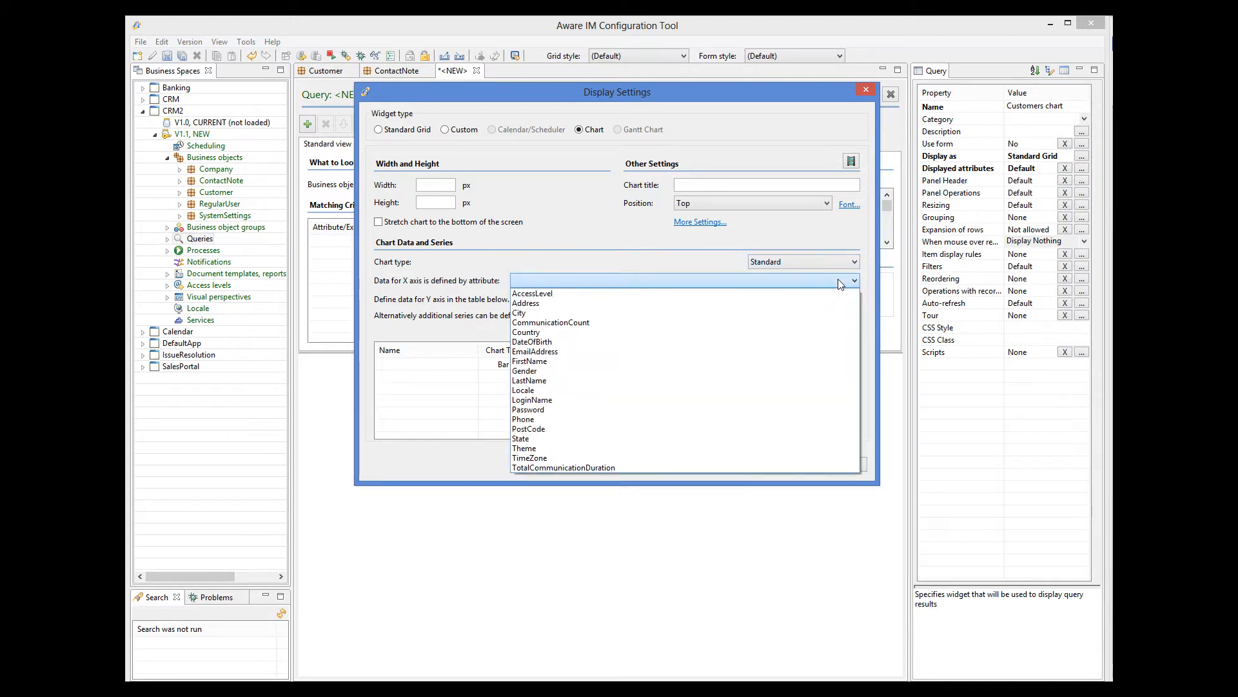
{"action": "left_click", "coordinate": [524, 382]}
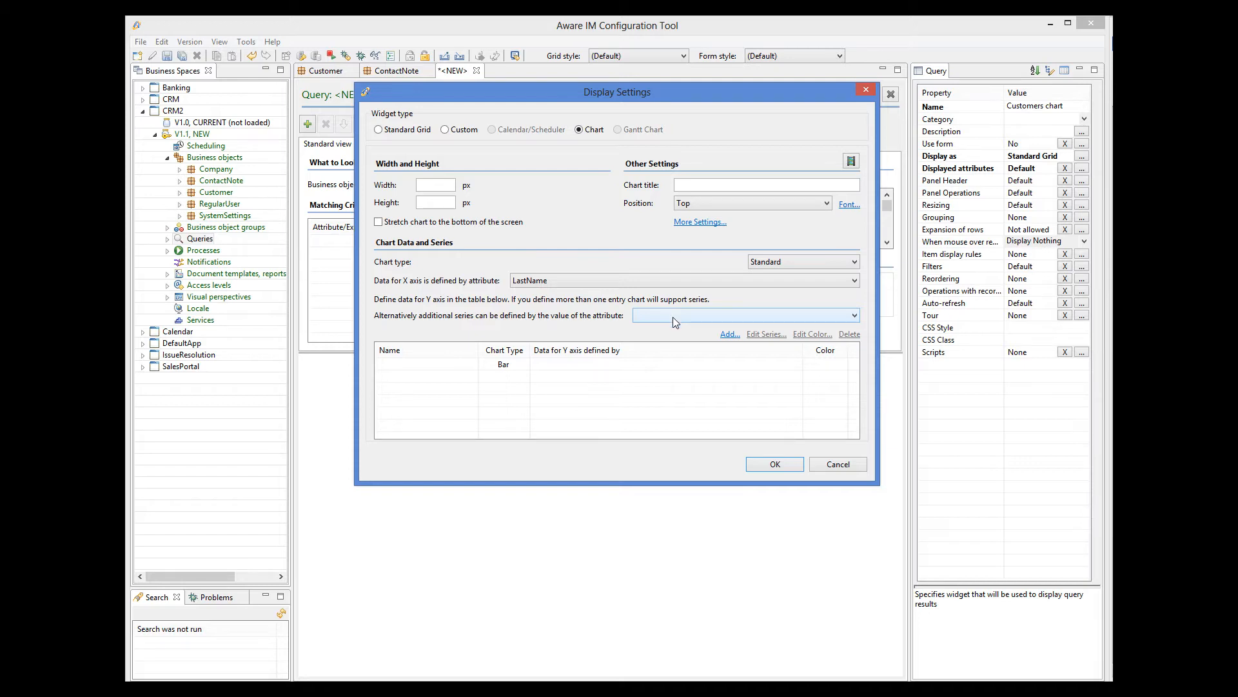
Plot TotalCommunicationDuration as a blue bar series on the Y axis and apply the settings
{"action": "left_click", "coordinate": [674, 365]}
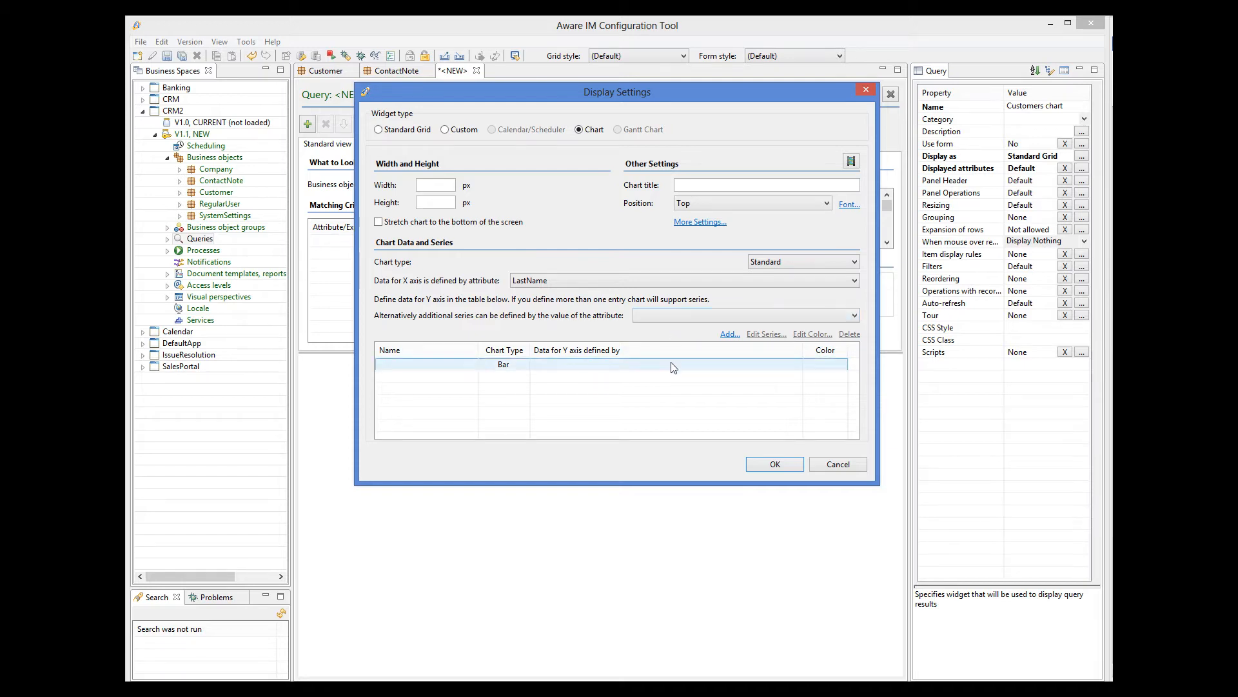
{"action": "left_click", "coordinate": [796, 365]}
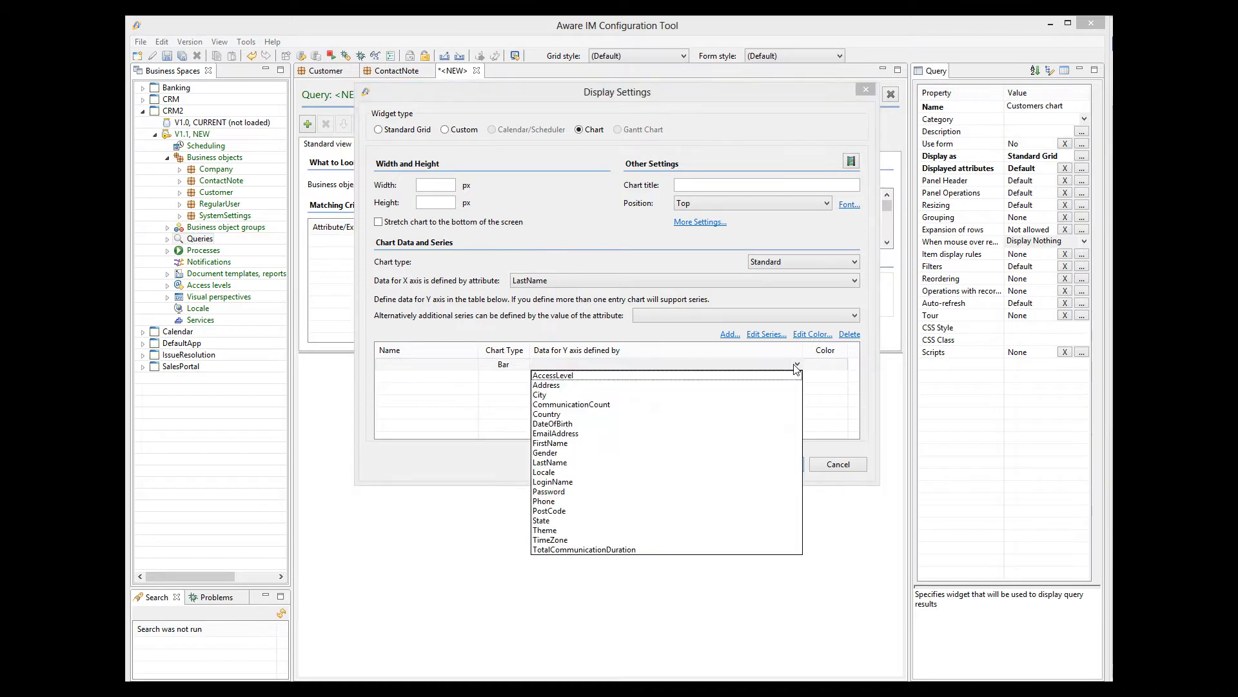
{"action": "left_click", "coordinate": [613, 549]}
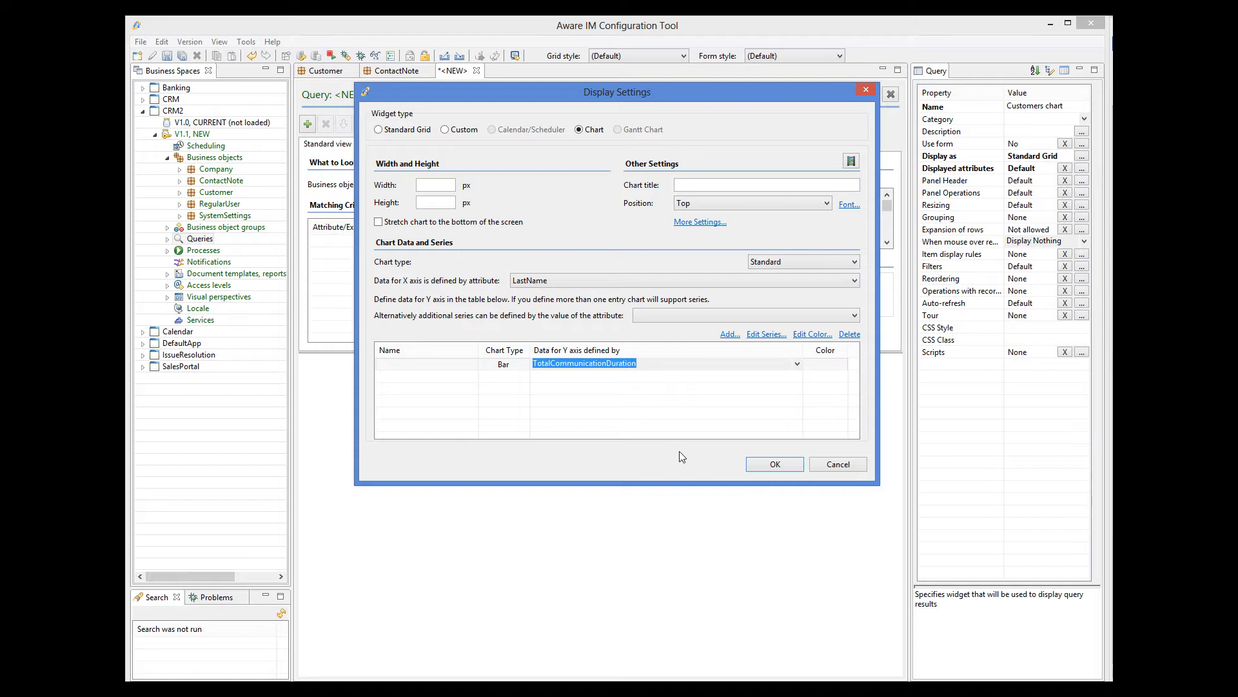
{"action": "left_click", "coordinate": [806, 335]}
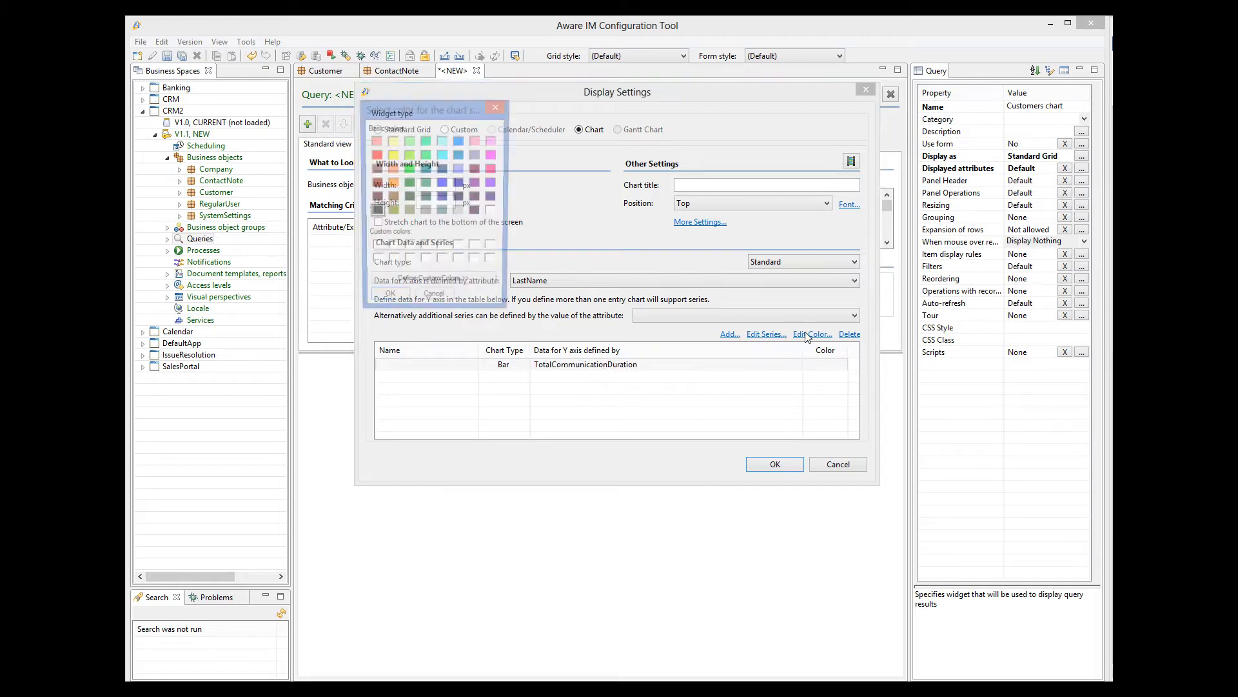
{"action": "left_click", "coordinate": [442, 183]}
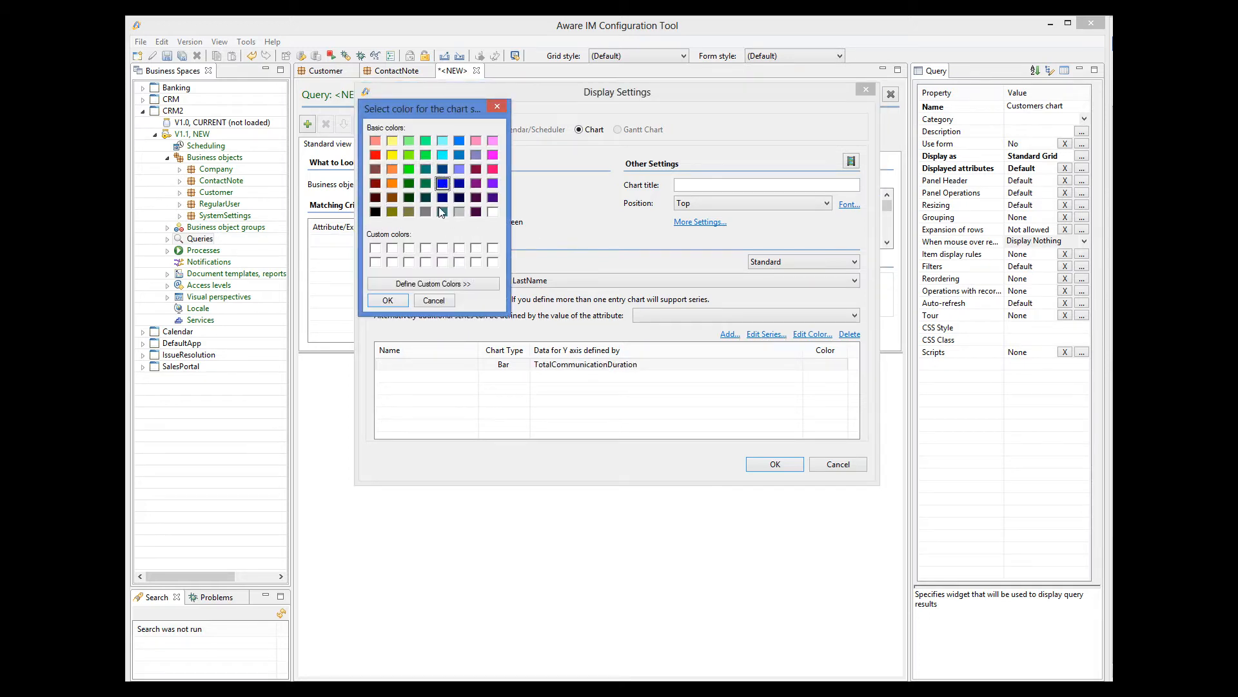
{"action": "left_click", "coordinate": [389, 301]}
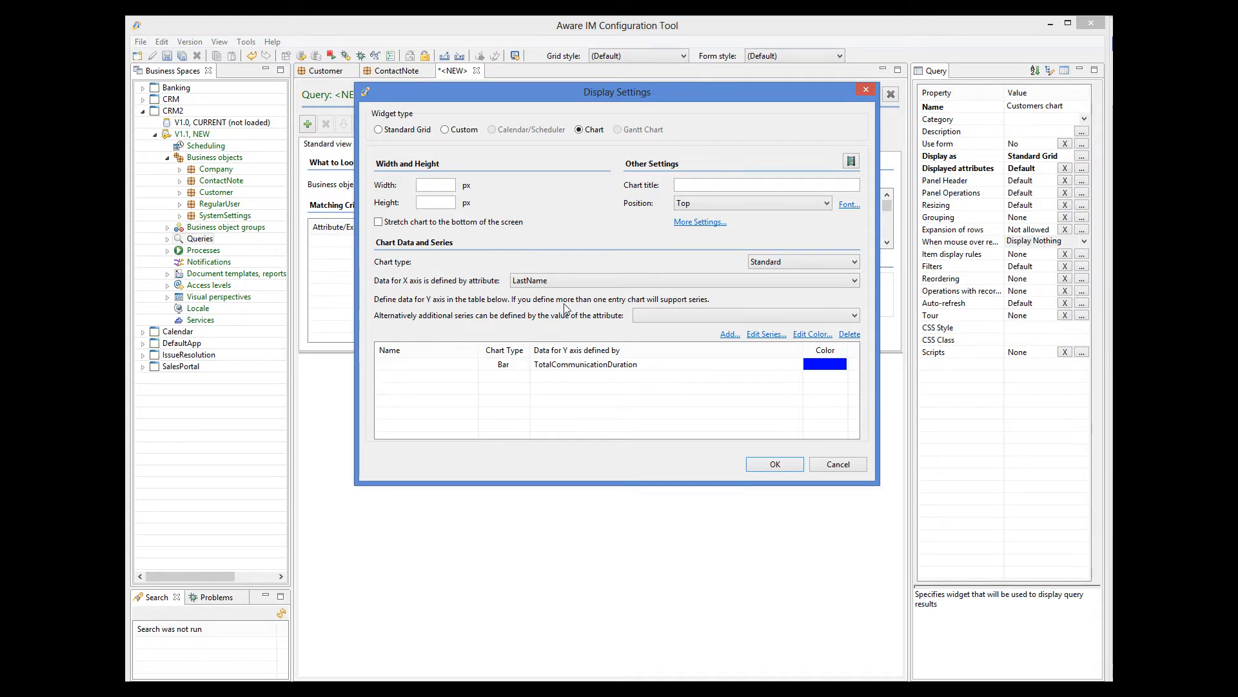
{"action": "left_click", "coordinate": [753, 466]}
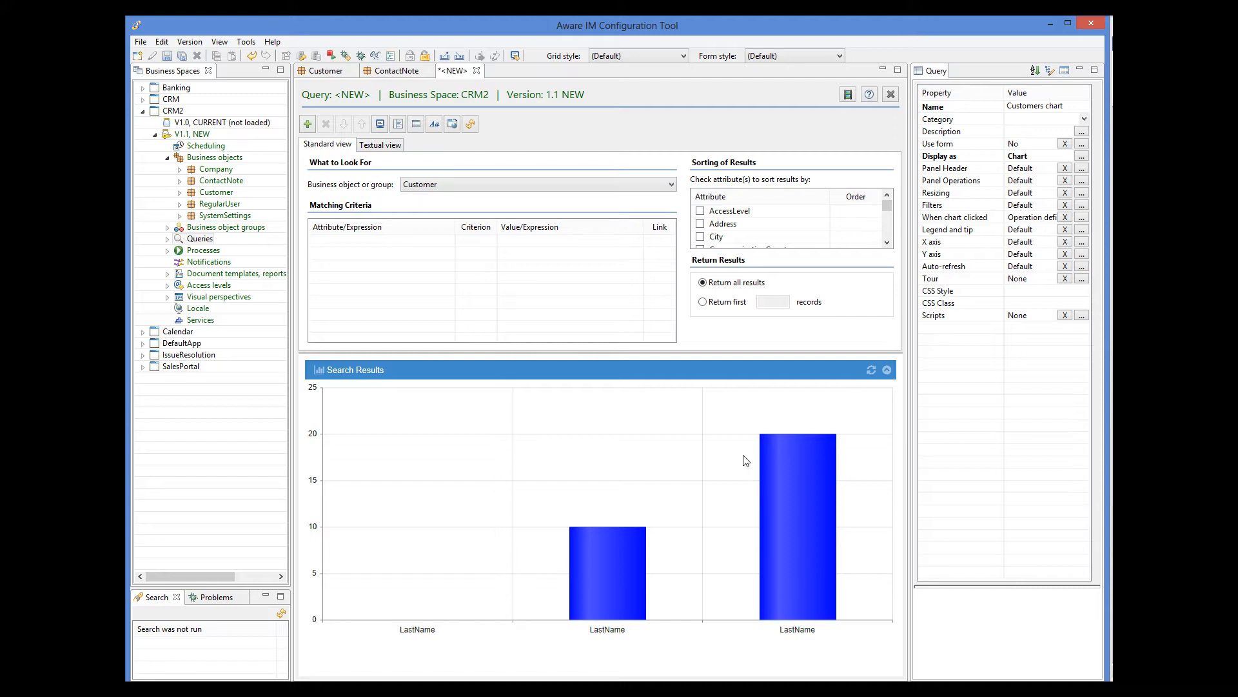
Save the Customers chart query
{"action": "left_click", "coordinate": [167, 57]}
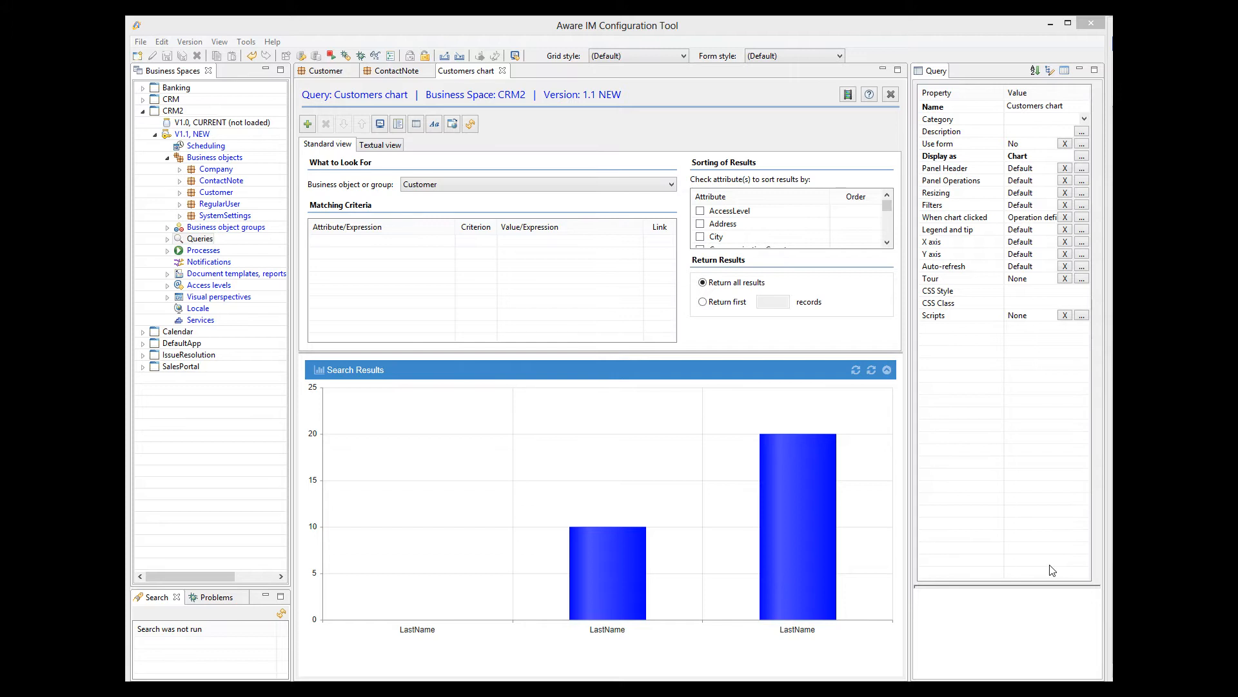
Open the Administrator visual perspective and select its Top Bar menu
{"action": "left_click", "coordinate": [167, 296]}
{"action": "double_click", "coordinate": [203, 311]}
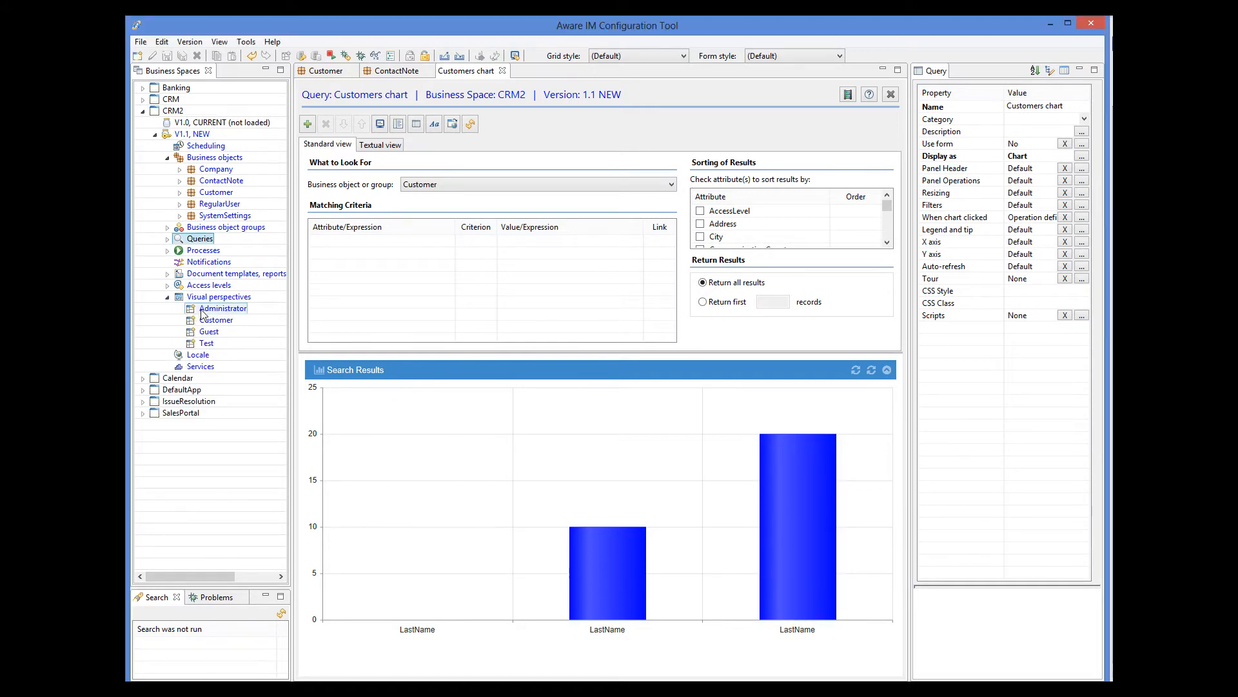
{"action": "left_click", "coordinate": [311, 186]}
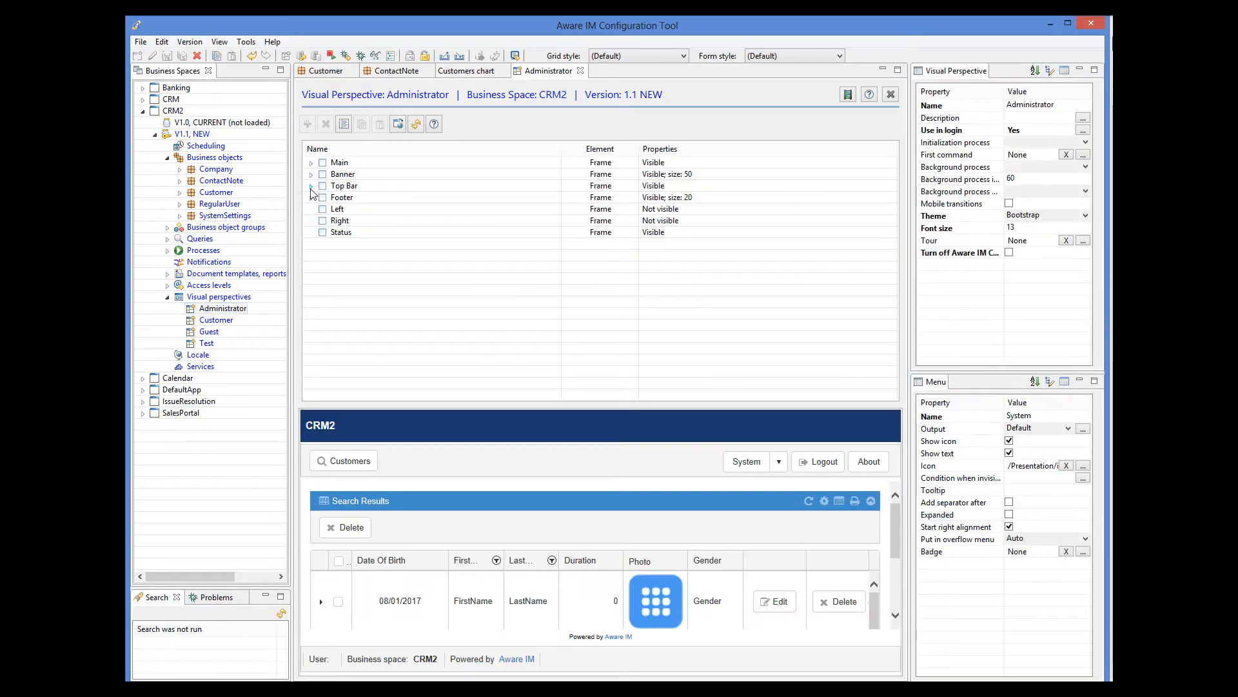
{"action": "left_click", "coordinate": [352, 197]}
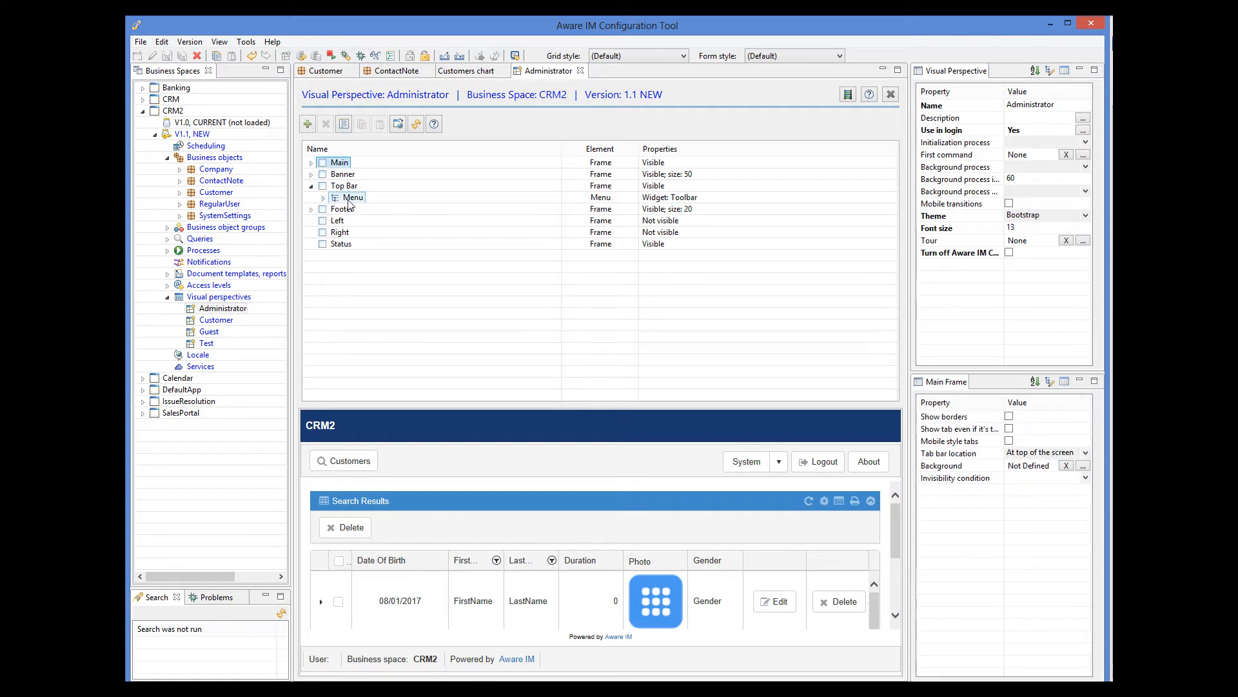
Add a 'Chart' menu item that runs the Customers chart query
{"action": "left_click", "coordinate": [314, 127]}
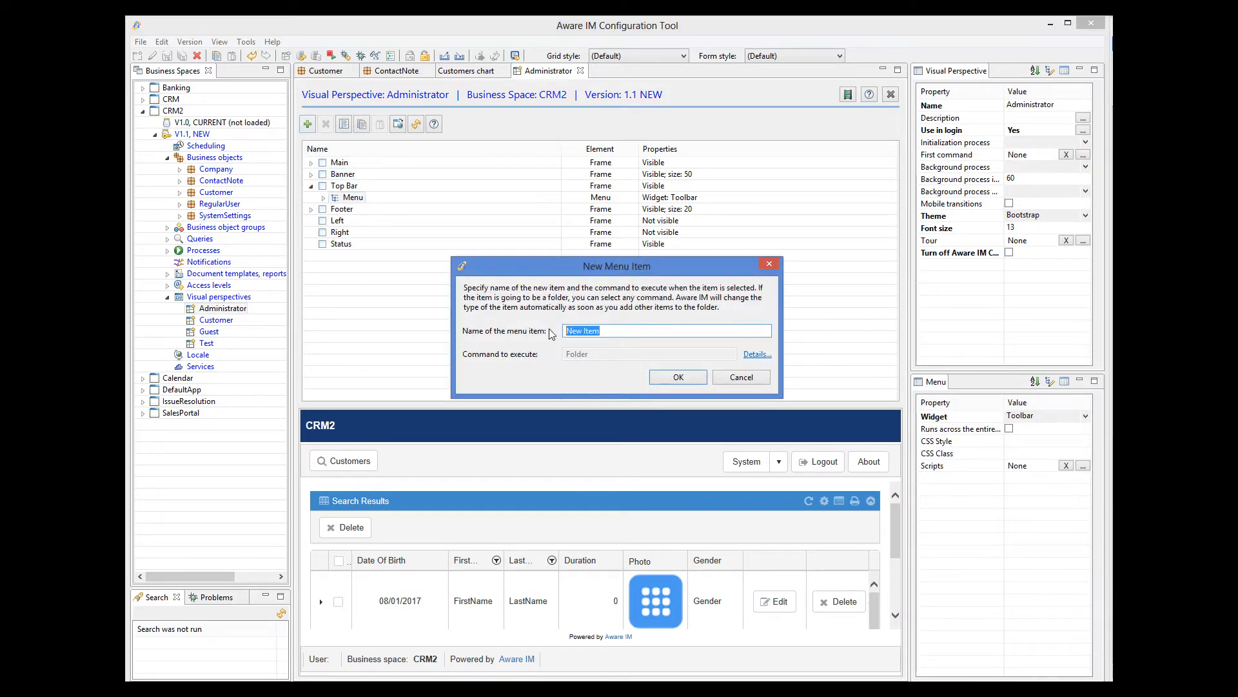
{"action": "type", "text": "Chart"}
{"action": "left_click", "coordinate": [758, 354]}
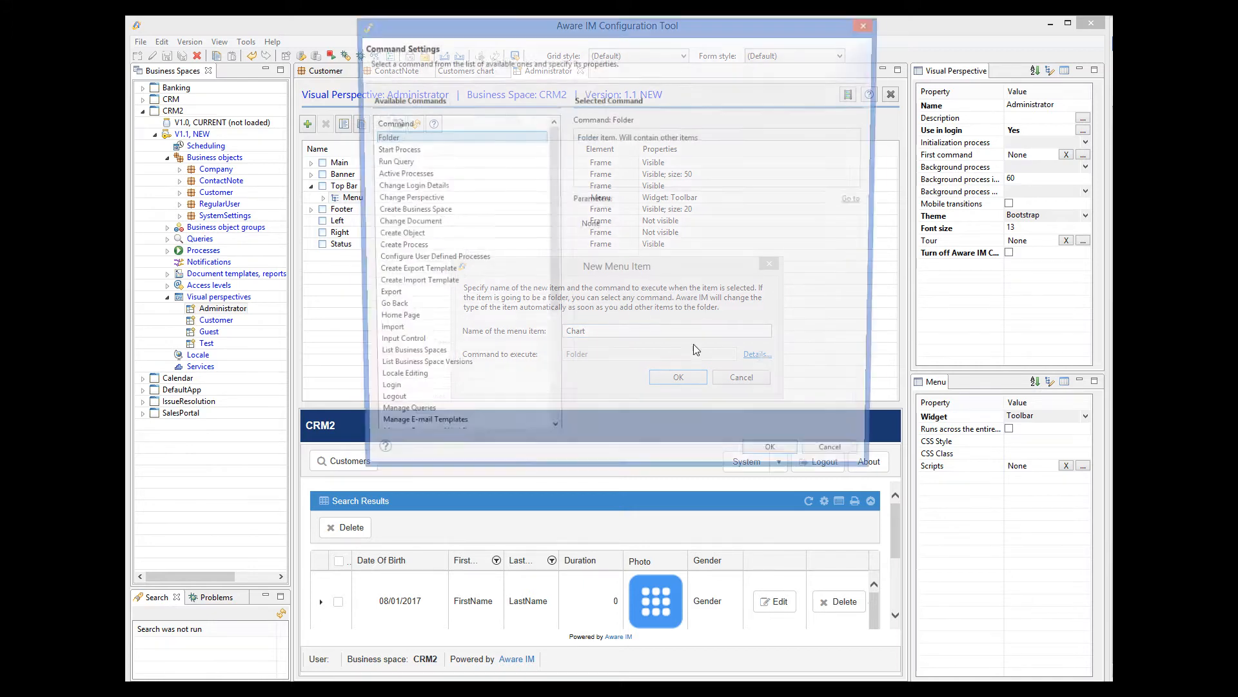
{"action": "left_click", "coordinate": [390, 162]}
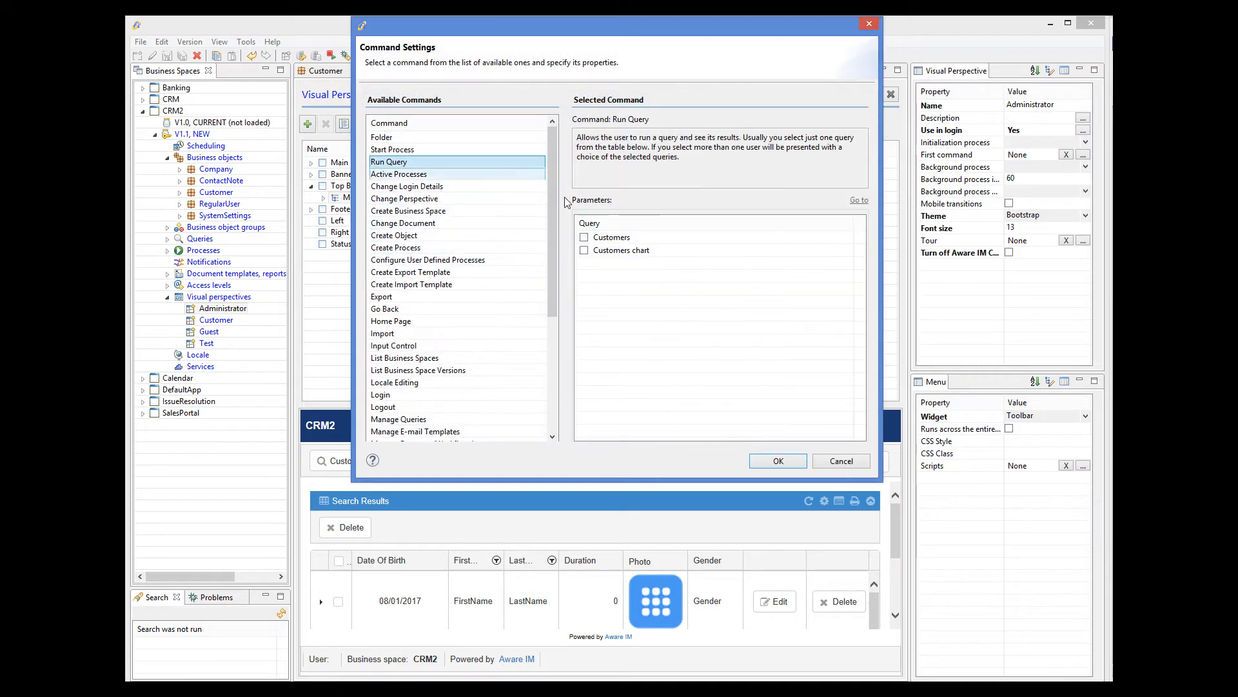
{"action": "left_click", "coordinate": [584, 250]}
{"action": "left_click", "coordinate": [778, 461]}
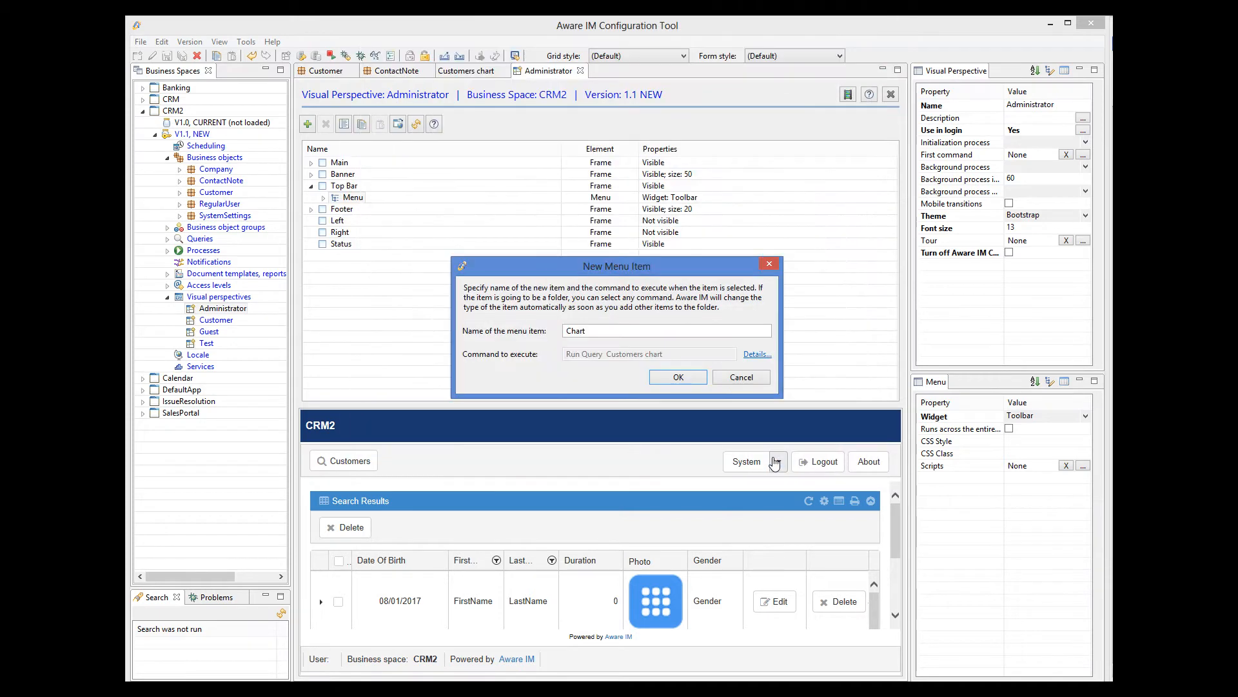
{"action": "left_click", "coordinate": [677, 377]}
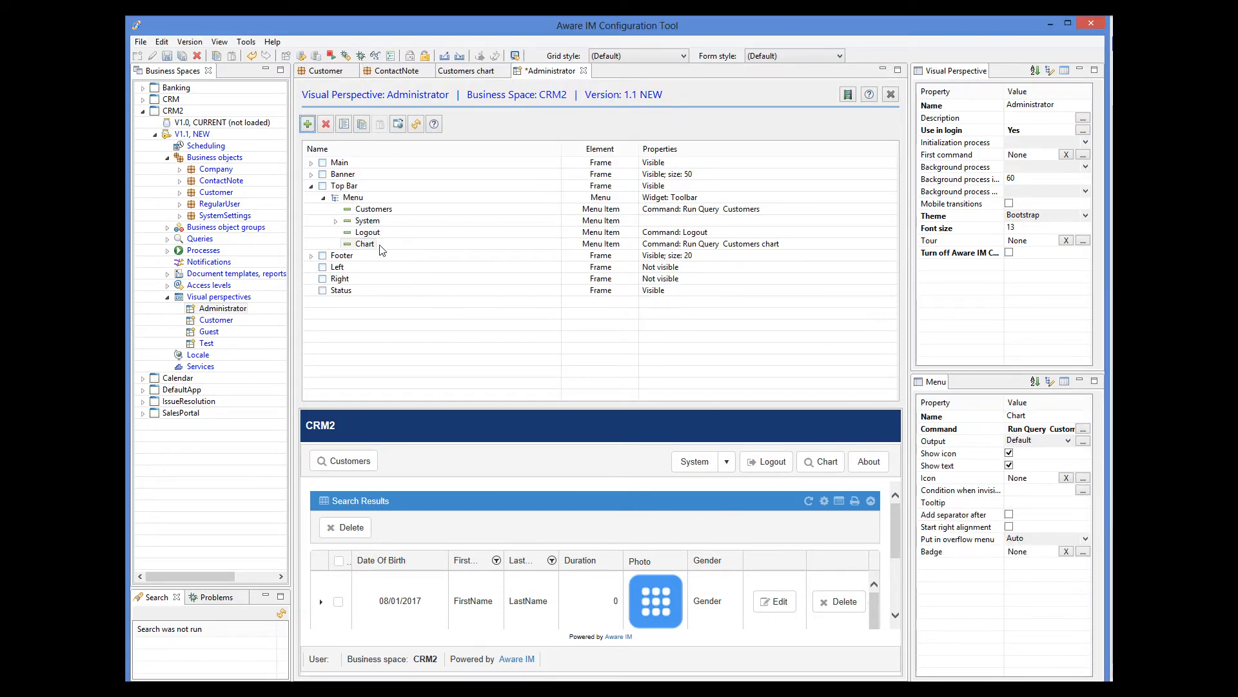
Move the Chart item up to follow Customers and save the perspective
{"action": "left_click_drag", "start_coordinate": [364, 246], "coordinate": [365, 223]}
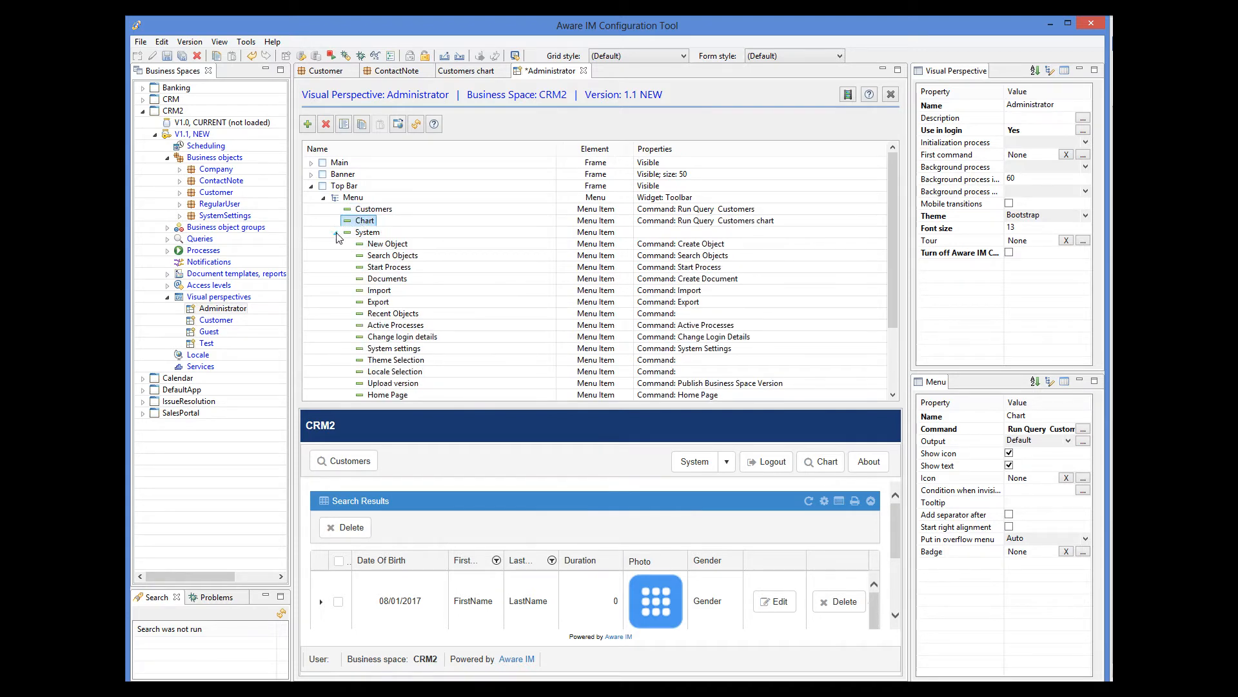
{"action": "left_click", "coordinate": [336, 233]}
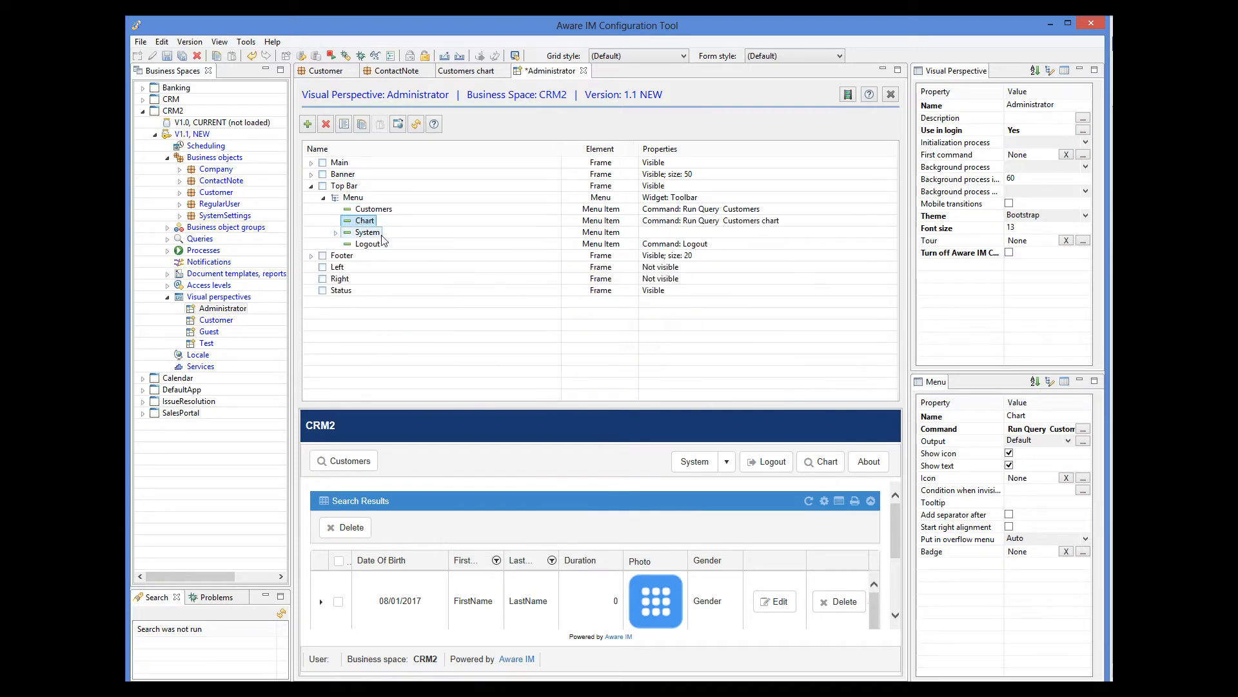
{"action": "left_click", "coordinate": [169, 59]}
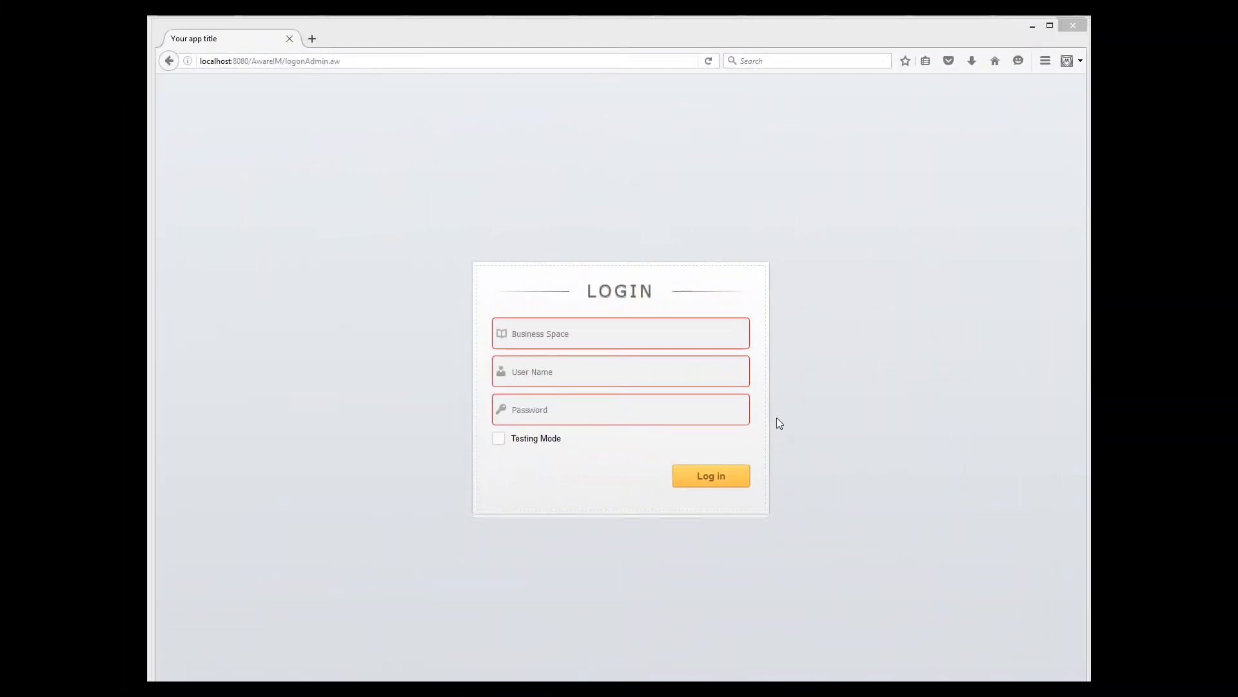
Log into the CRM3 business space as the administrator with Testing Mode enabled
{"action": "left_click", "coordinate": [590, 333]}
{"action": "type", "text": "CRM"}
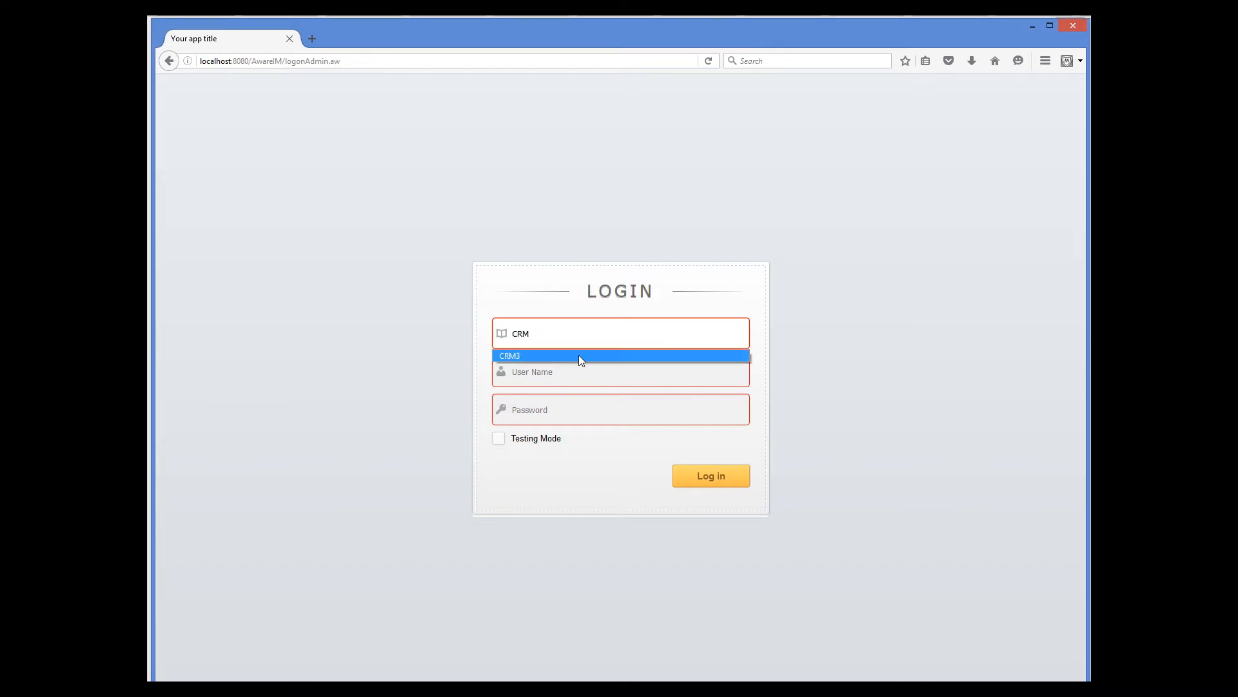
{"action": "left_click", "coordinate": [578, 356]}
{"action": "left_click", "coordinate": [572, 365]}
{"action": "type", "text": "a"}
{"action": "left_click", "coordinate": [539, 391]}
{"action": "left_click", "coordinate": [538, 395]}
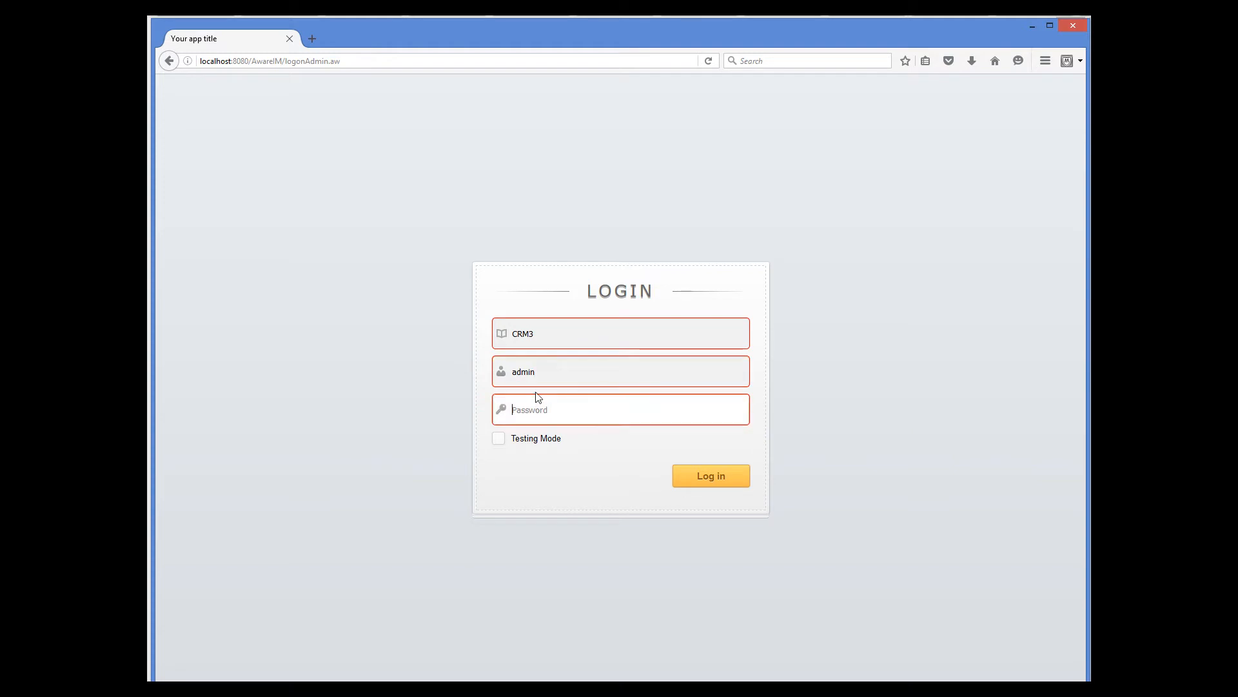
{"action": "type", "text": "password"}
{"action": "left_click", "coordinate": [512, 438]}
{"action": "left_click", "coordinate": [706, 475]}
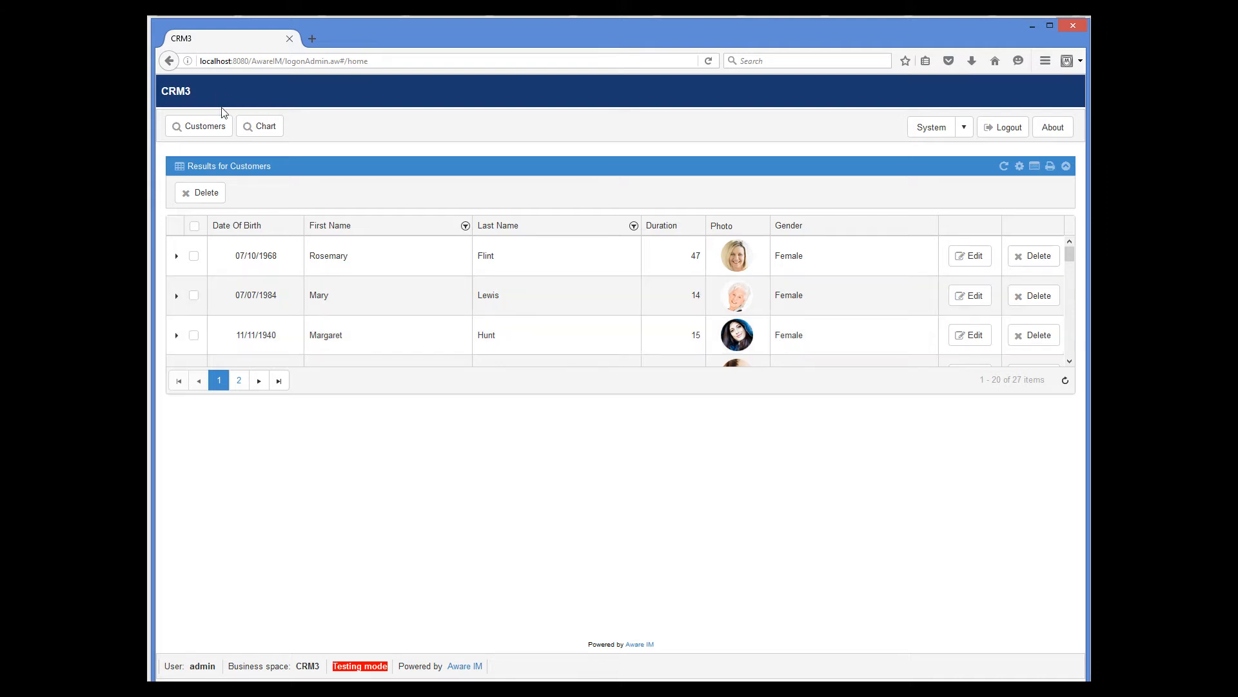
Run the Customers chart query from the new Chart menu item in CRM3
{"action": "left_click", "coordinate": [257, 132]}
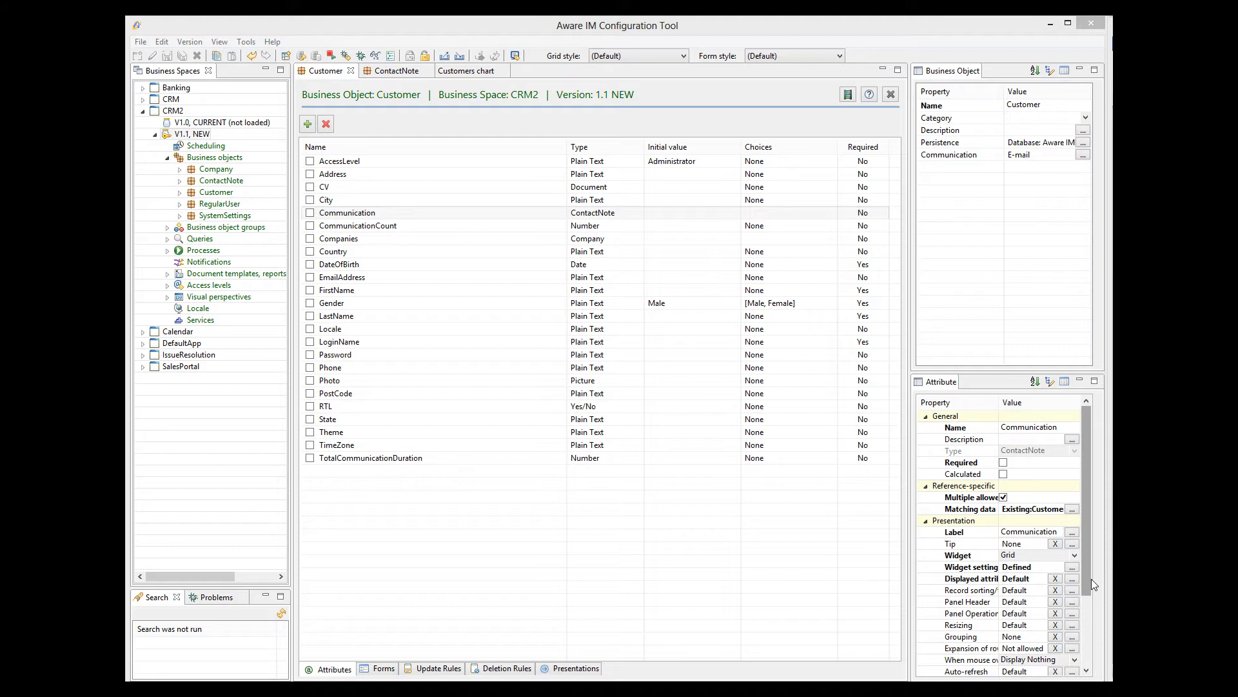
Inspect the Customer object's Communication count update rule, then go back to the Customers chart query editor
{"action": "left_click", "coordinate": [451, 669]}
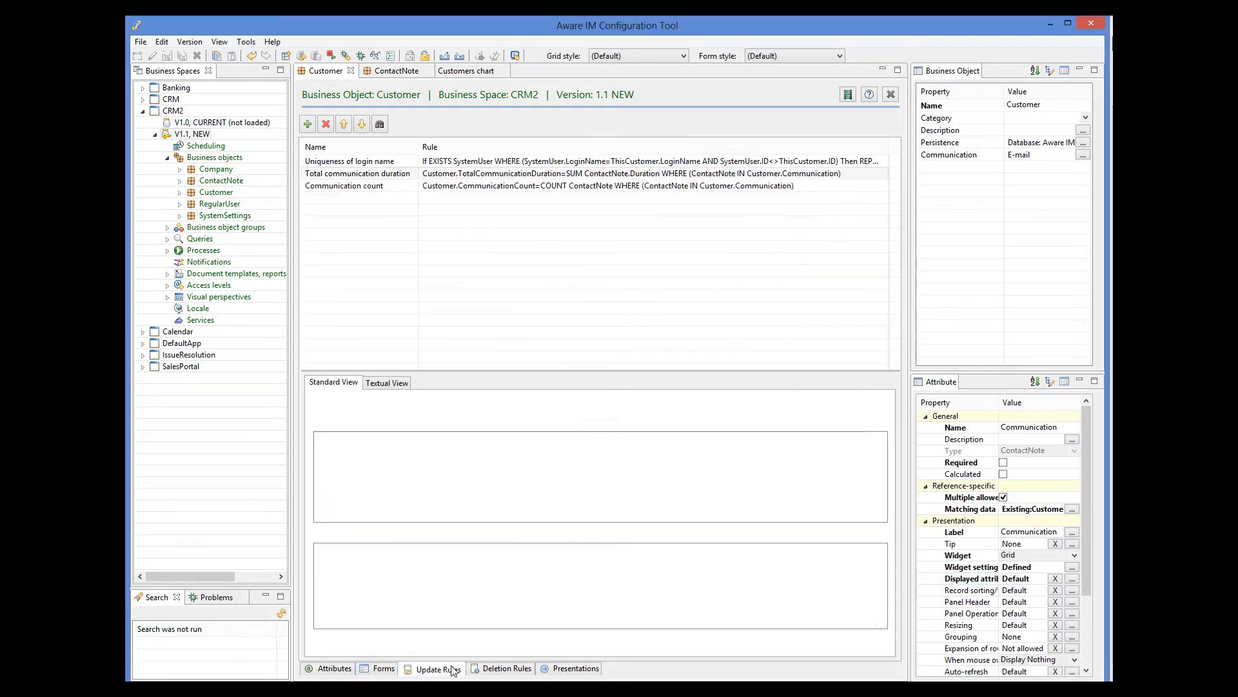
{"action": "left_click", "coordinate": [561, 188]}
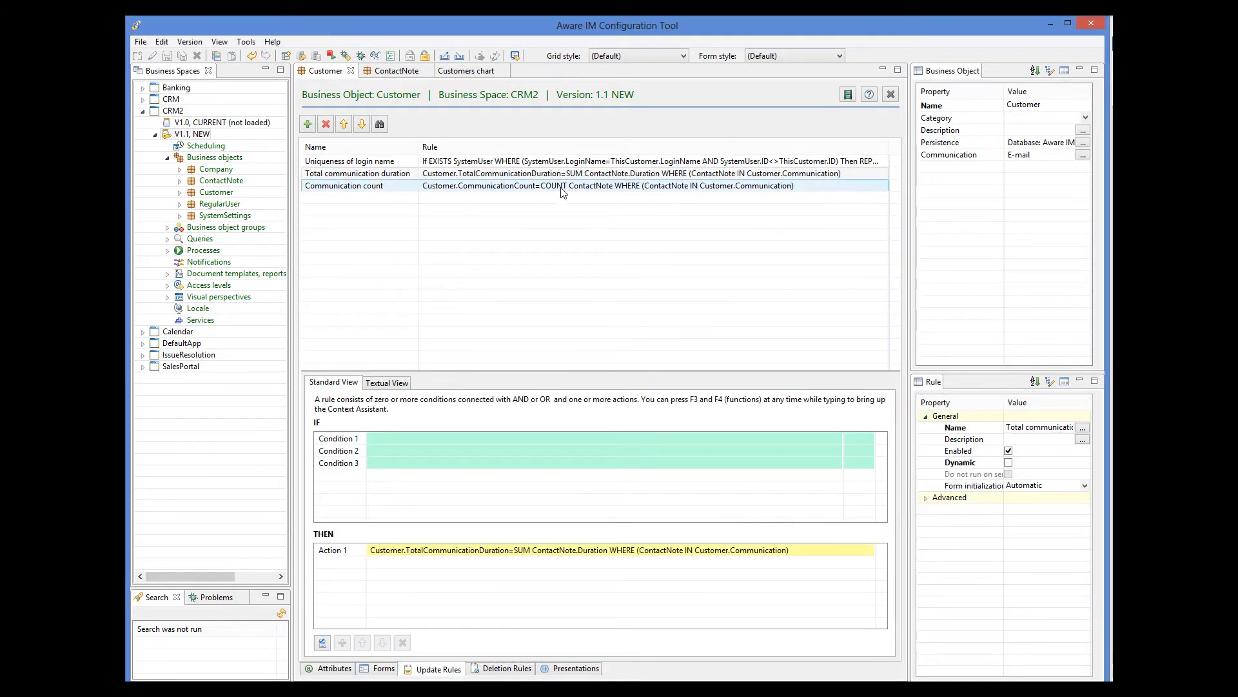
{"action": "left_click", "coordinate": [562, 189]}
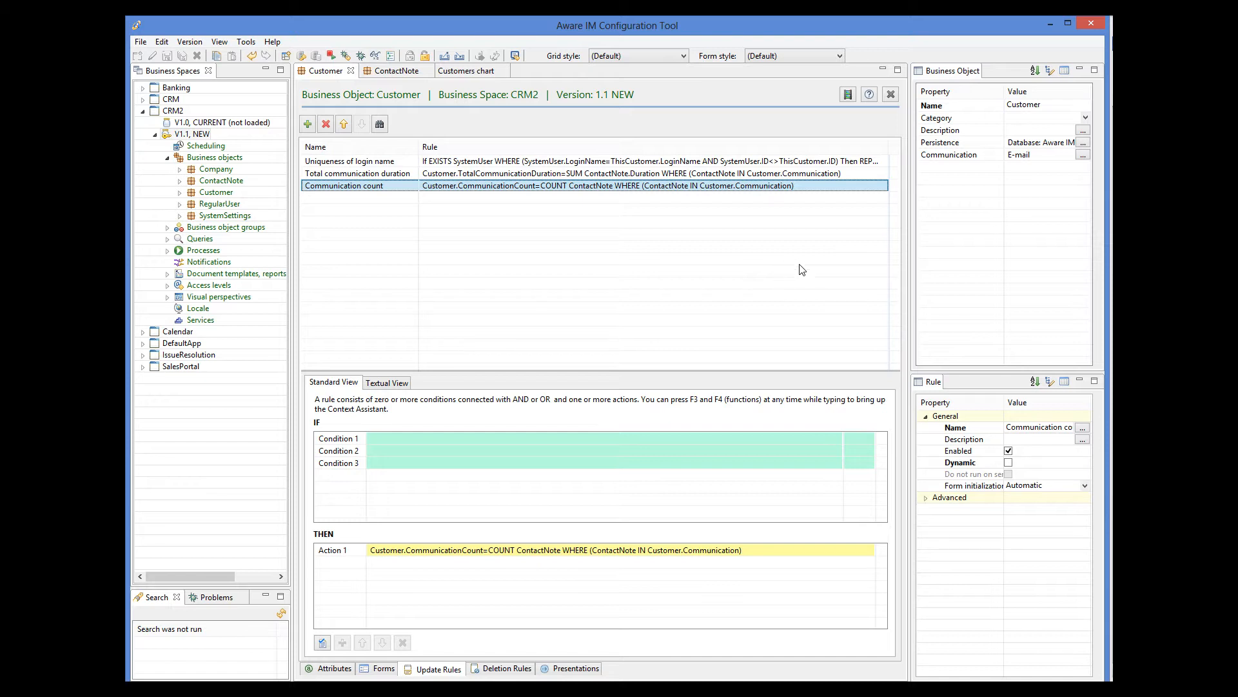
{"action": "left_click", "coordinate": [456, 71]}
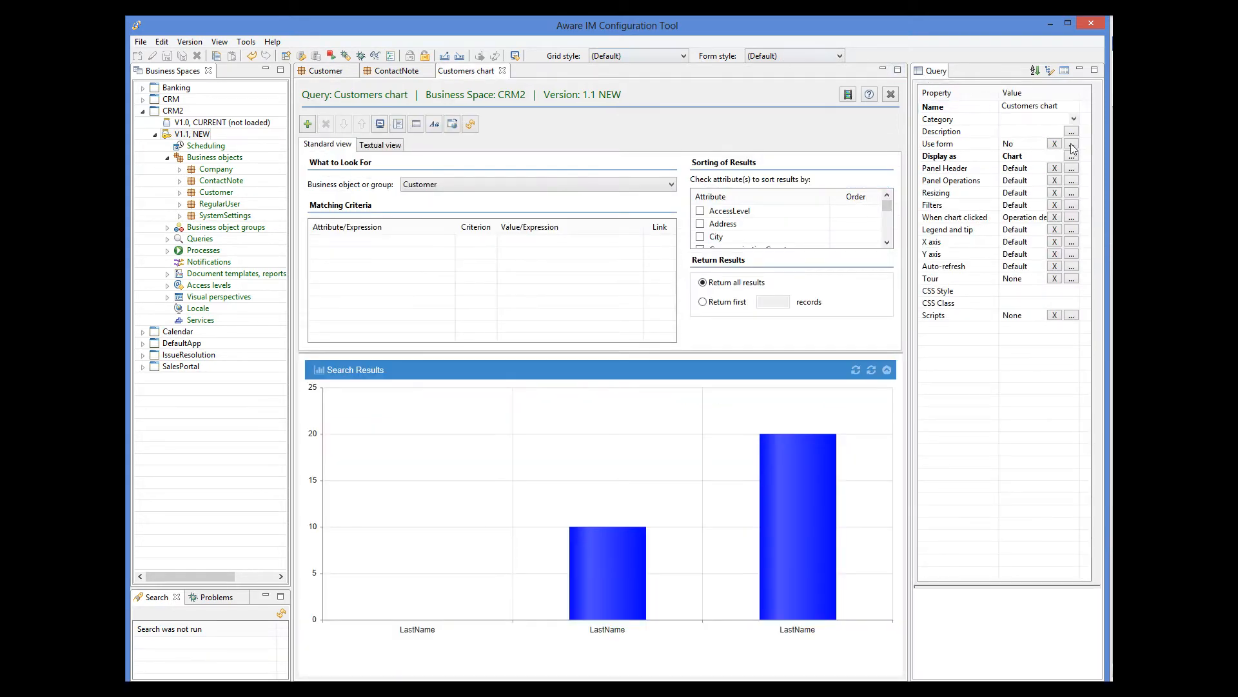
Add a green line series plotting CommunicationCount to the Customers chart
{"action": "left_click", "coordinate": [1073, 155]}
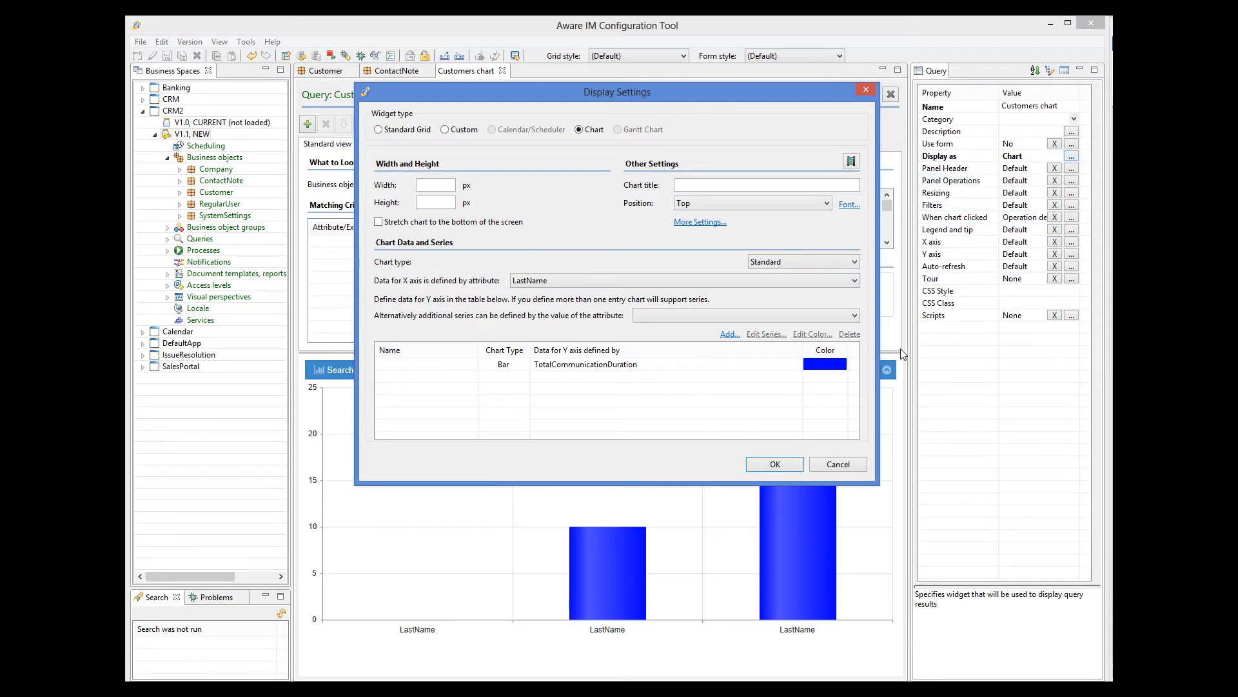
{"action": "left_click", "coordinate": [724, 336]}
{"action": "left_click", "coordinate": [521, 381]}
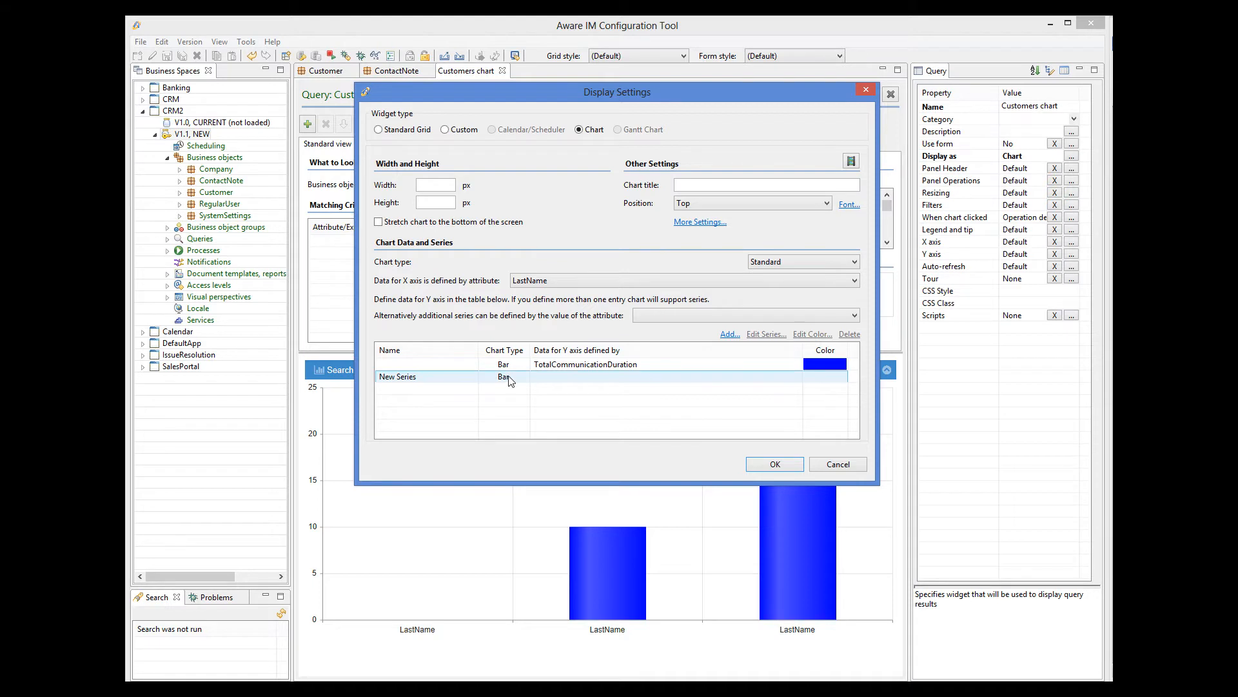
{"action": "left_click", "coordinate": [513, 380]}
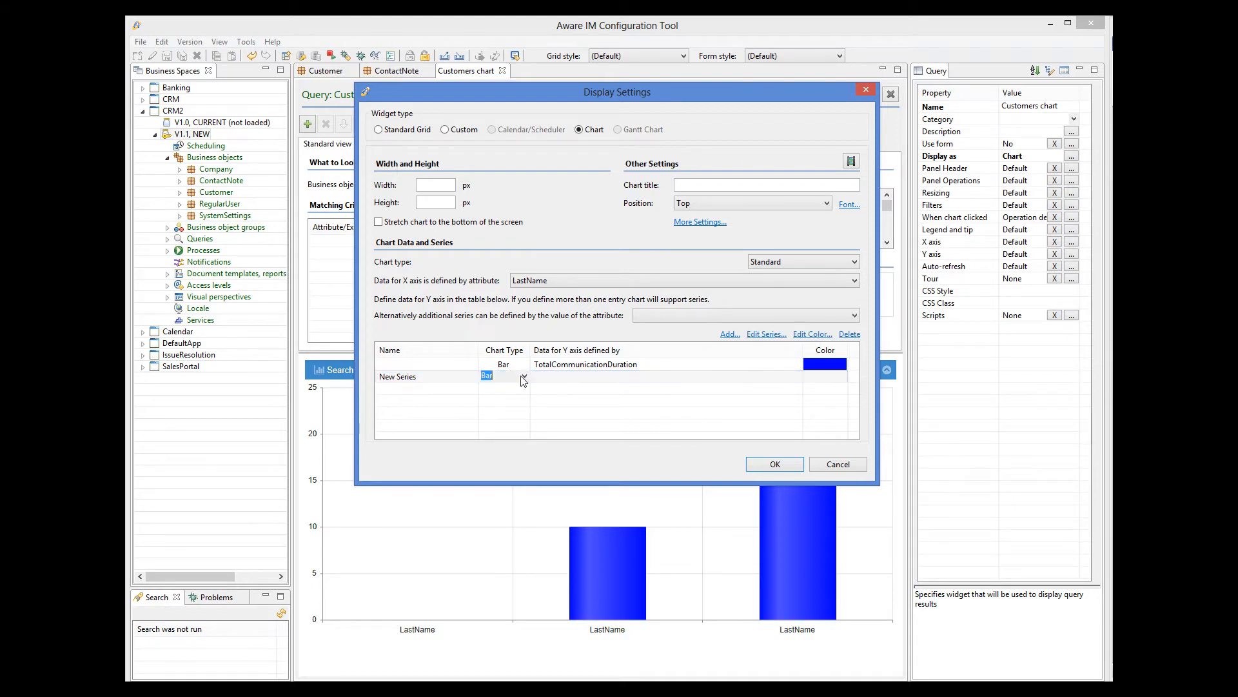
{"action": "left_click", "coordinate": [520, 376]}
{"action": "left_click", "coordinate": [491, 397]}
{"action": "left_click", "coordinate": [636, 376]}
{"action": "left_click", "coordinate": [640, 376]}
{"action": "left_click", "coordinate": [798, 376]}
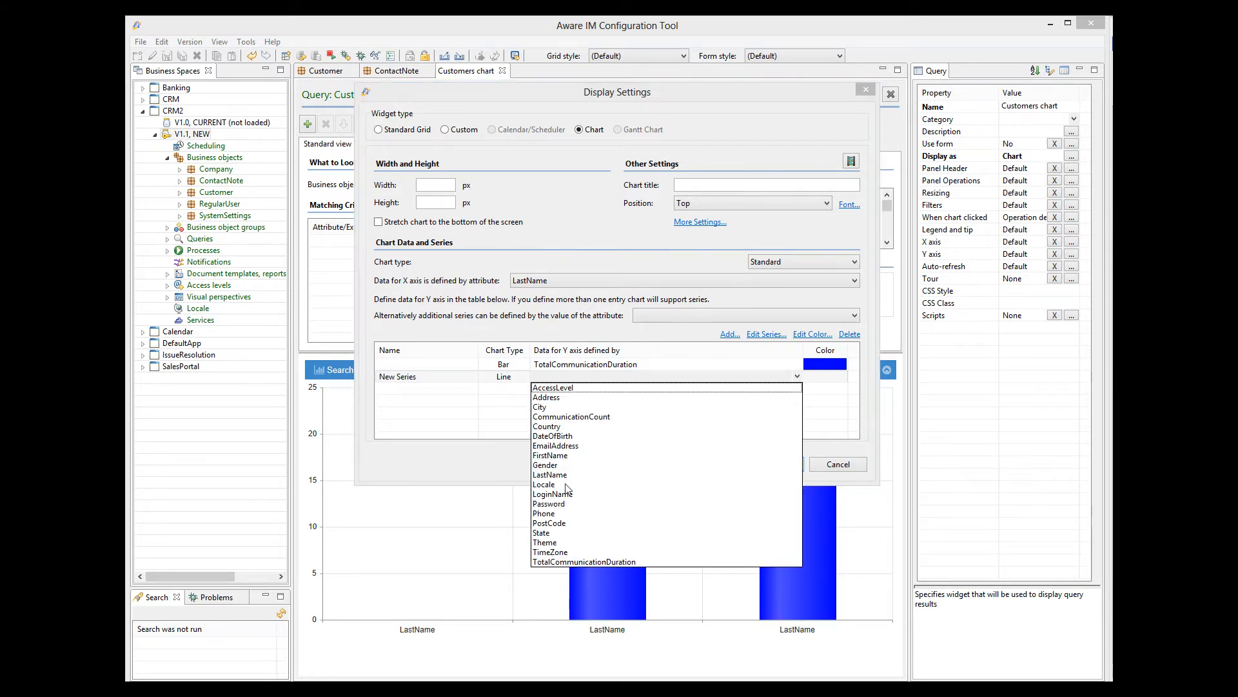
{"action": "left_click", "coordinate": [574, 417]}
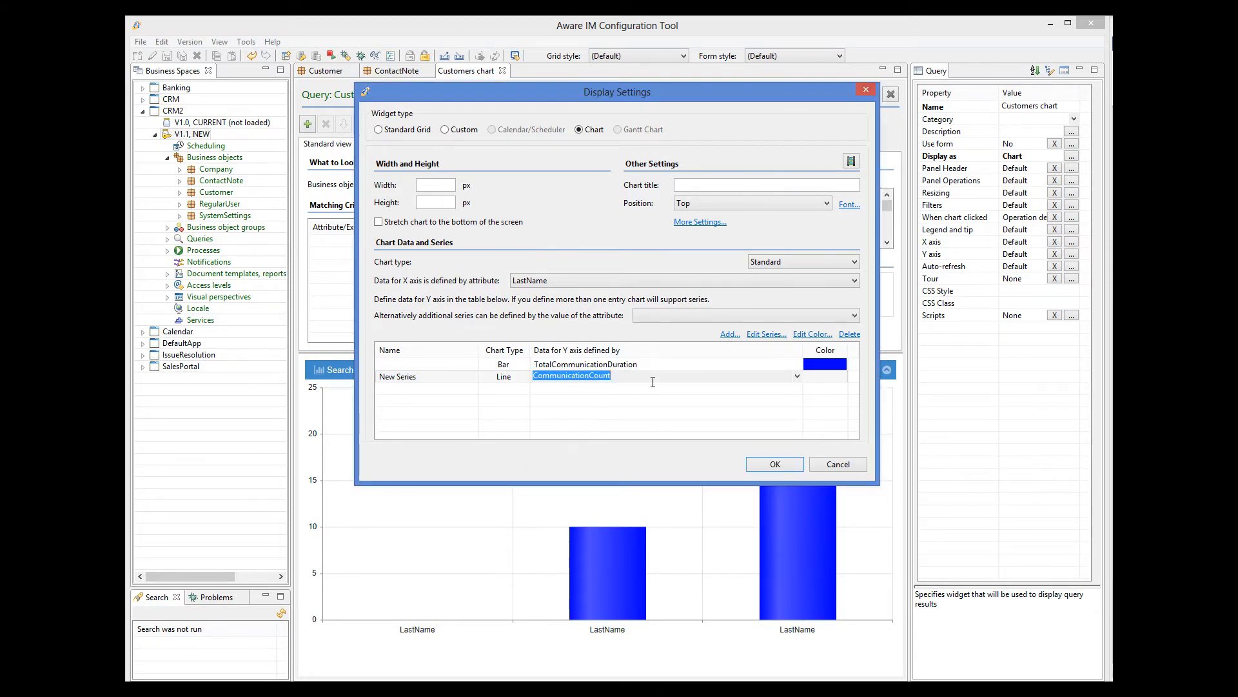
{"action": "left_click", "coordinate": [809, 334]}
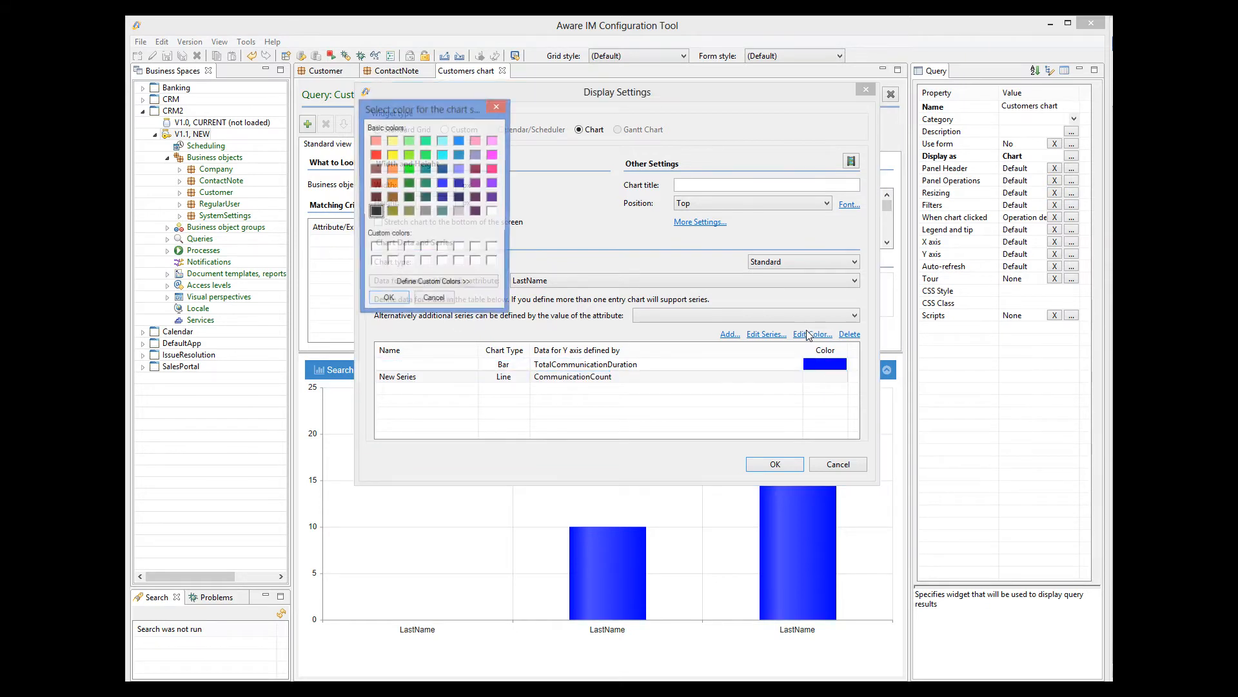
{"action": "left_click", "coordinate": [409, 168]}
{"action": "left_click", "coordinate": [387, 301]}
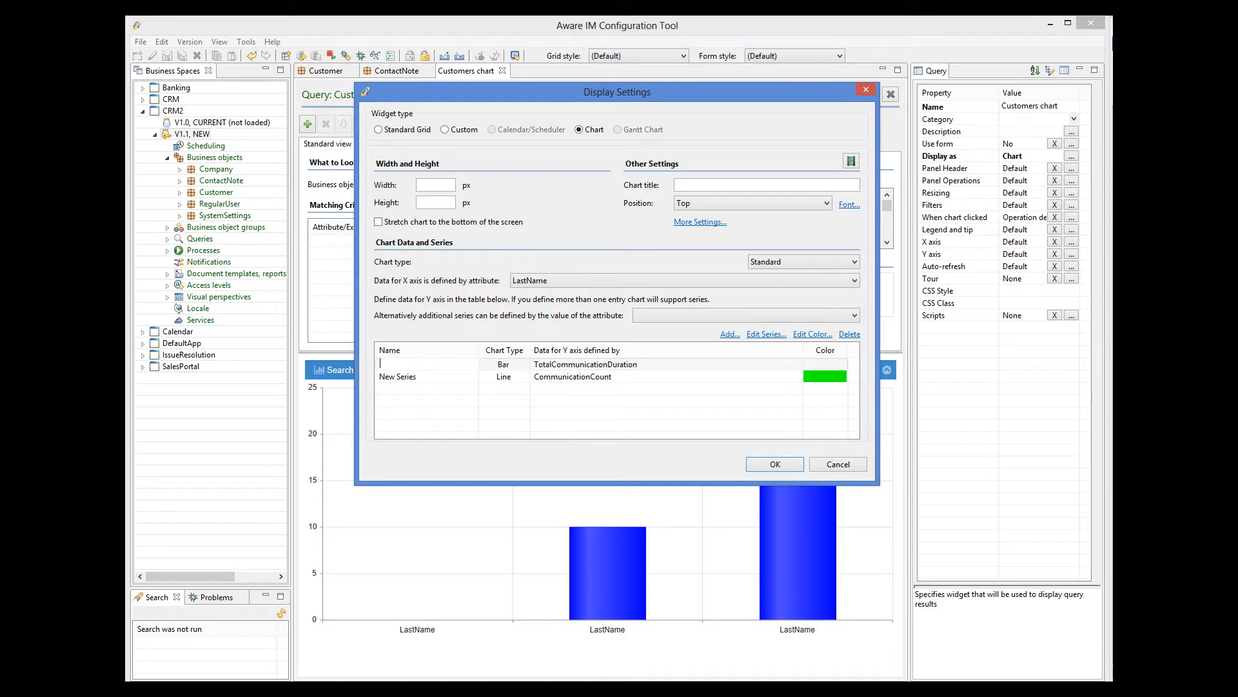
Name the series 'Total communication' and 'Communication count' and apply the display settings
{"action": "type", "text": "Total communication"}
{"action": "left_click", "coordinate": [427, 375]}
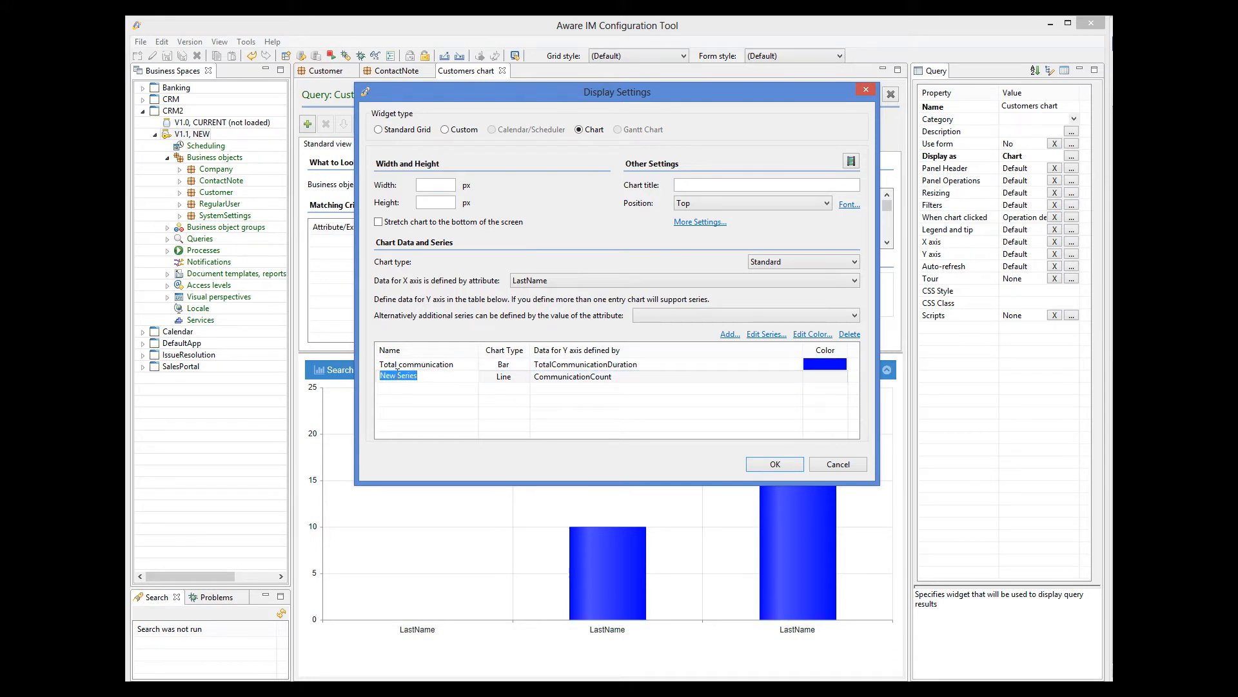
{"action": "type", "text": "Communication count"}
{"action": "left_click", "coordinate": [784, 466]}
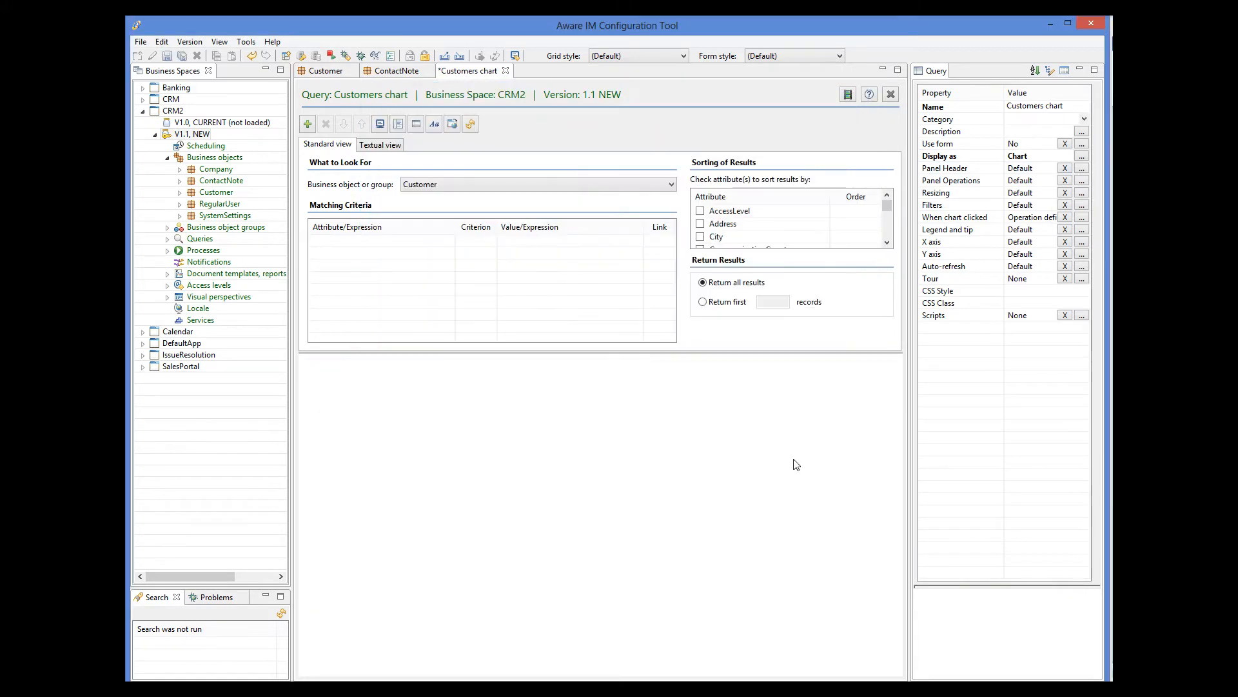
Enable Show legend in the Legend and tip settings and save the Customers chart query
{"action": "left_click", "coordinate": [1082, 232]}
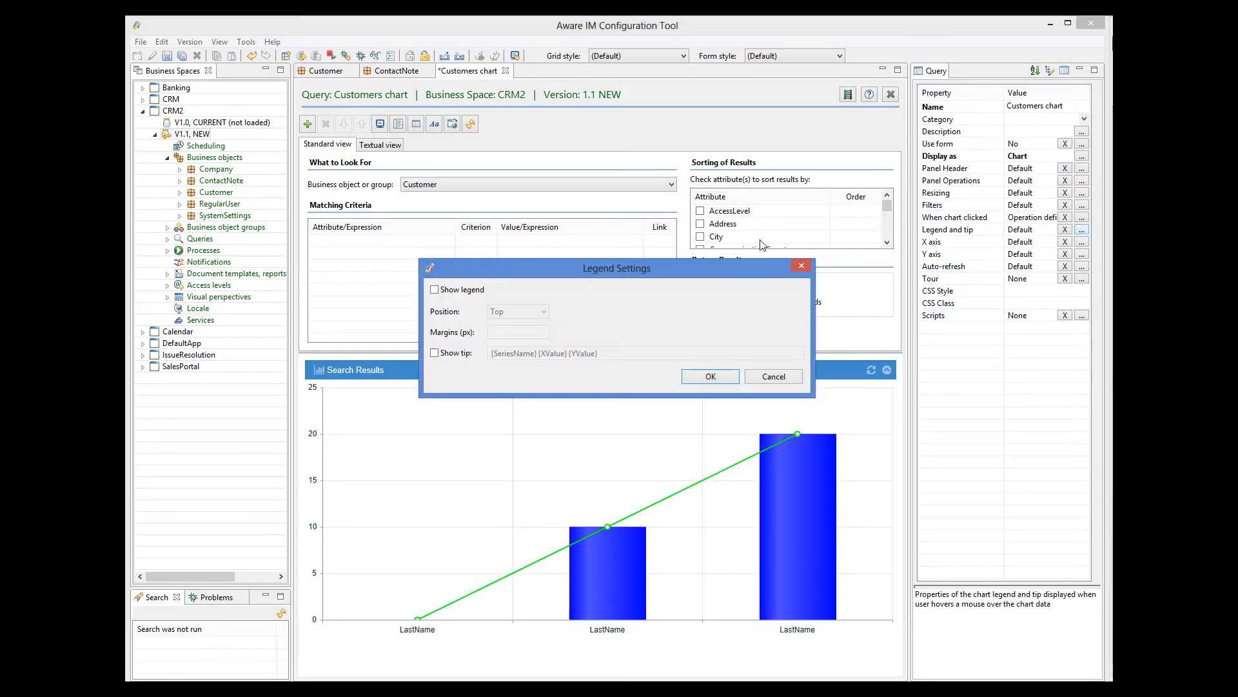
{"action": "left_click", "coordinate": [435, 290]}
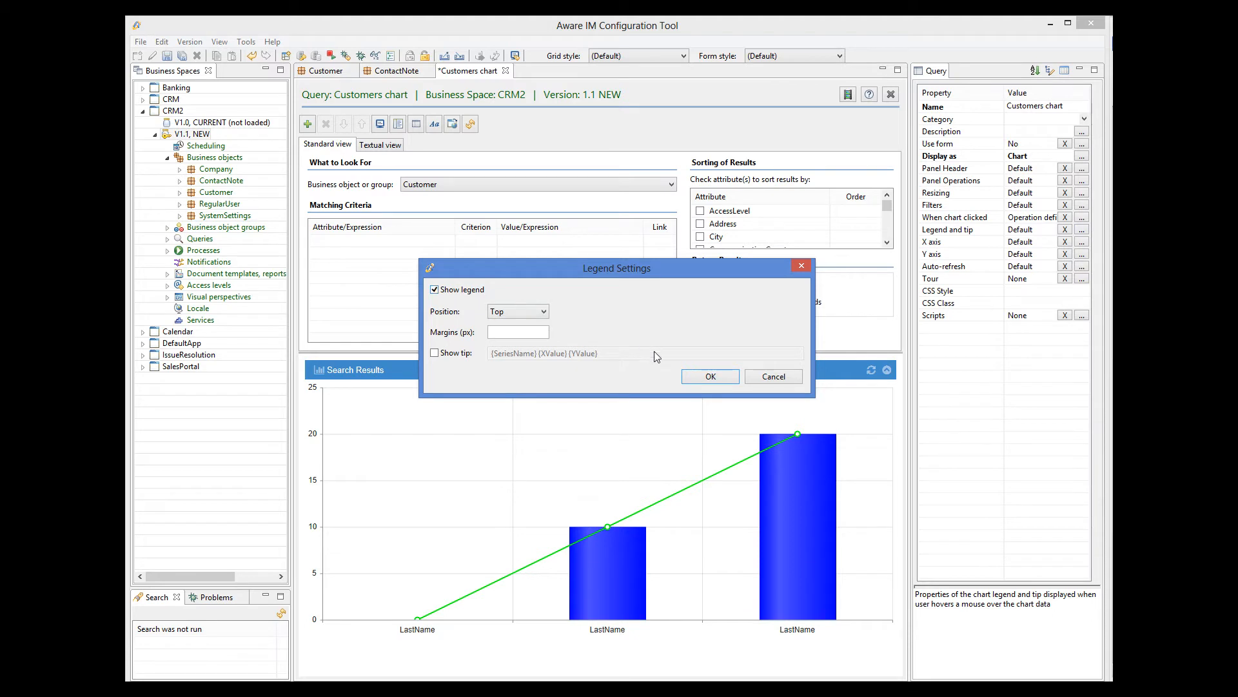
{"action": "left_click", "coordinate": [710, 377]}
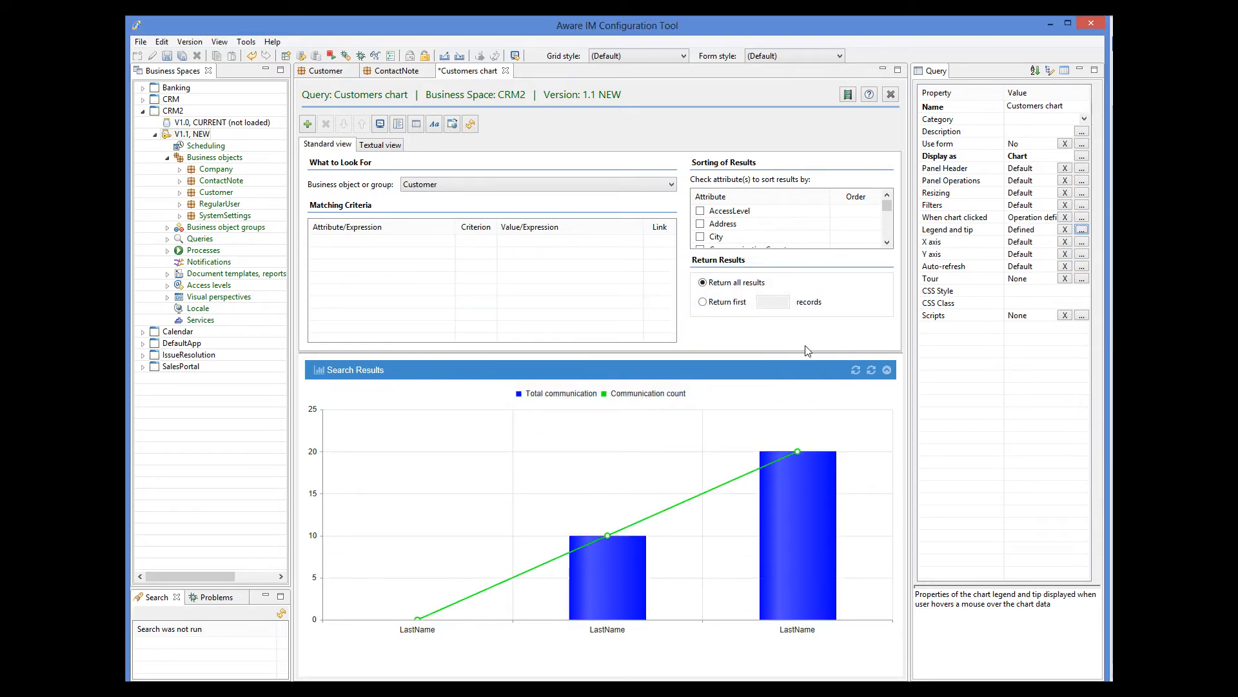
{"action": "left_click", "coordinate": [169, 57]}
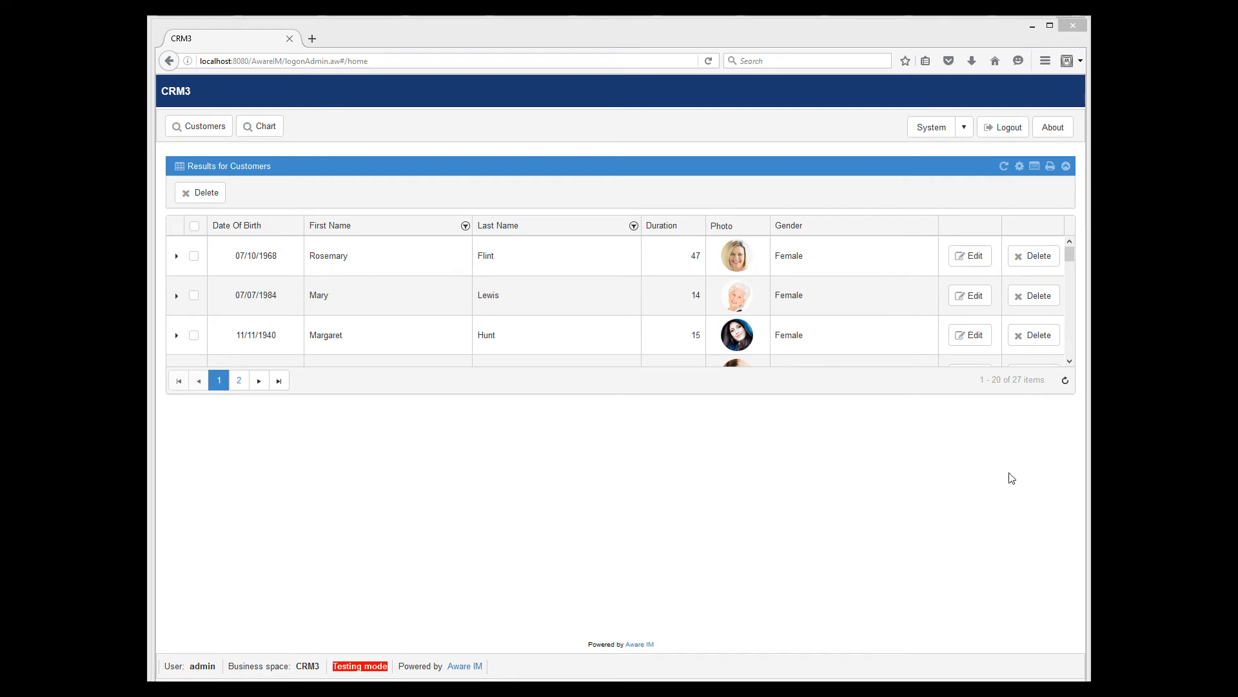
Display the Customers chart via the Chart button in the CRM3 web app
{"action": "left_click", "coordinate": [272, 135]}
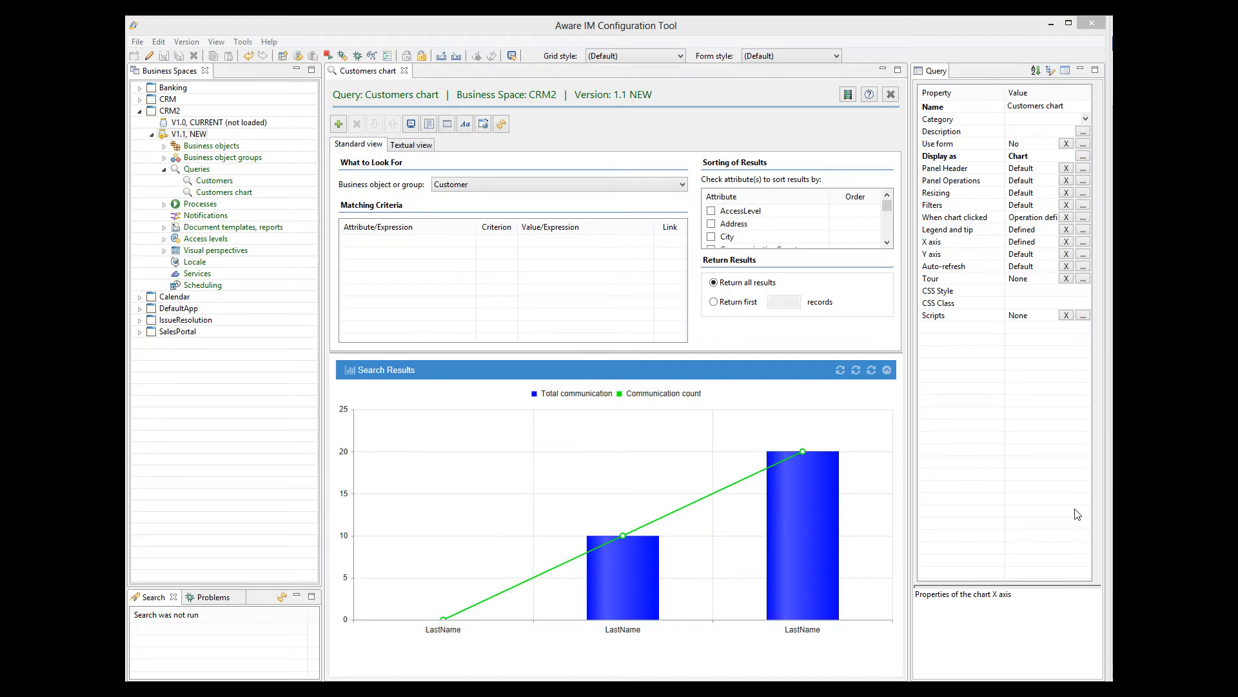
Set the X-axis label rotation angle to 45 degrees
{"action": "left_click", "coordinate": [1083, 243]}
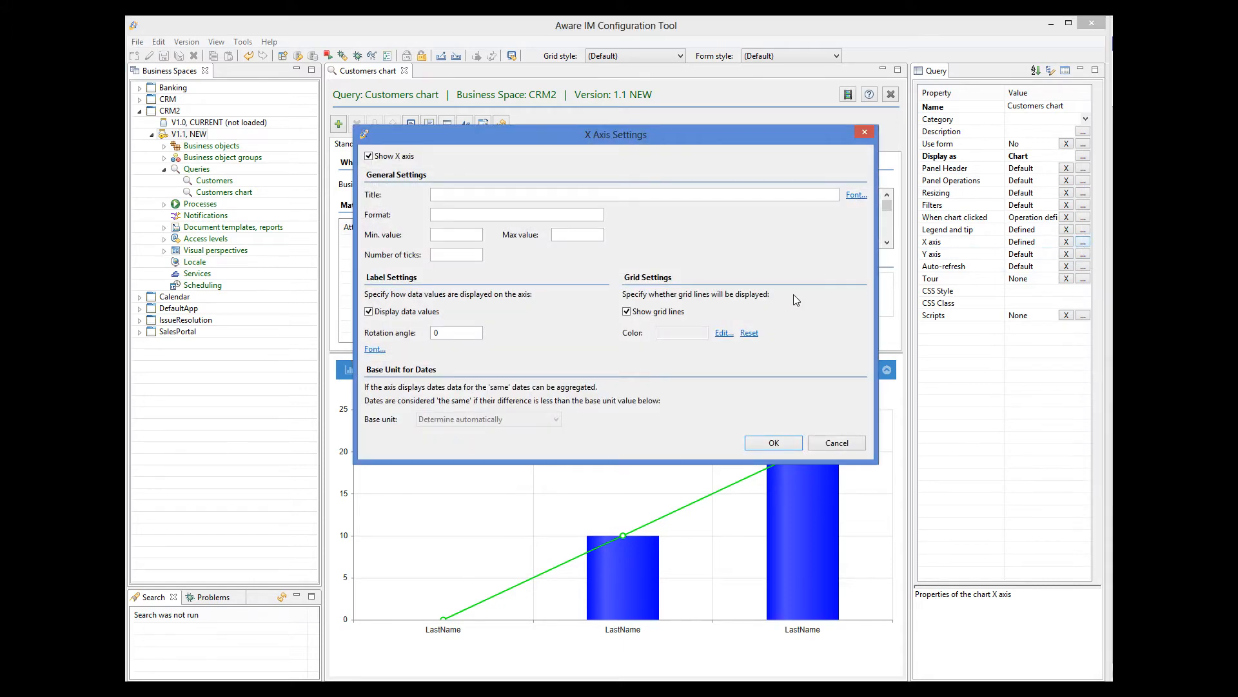
{"action": "double_click", "coordinate": [457, 333]}
{"action": "type", "text": "45"}
{"action": "left_click", "coordinate": [797, 442]}
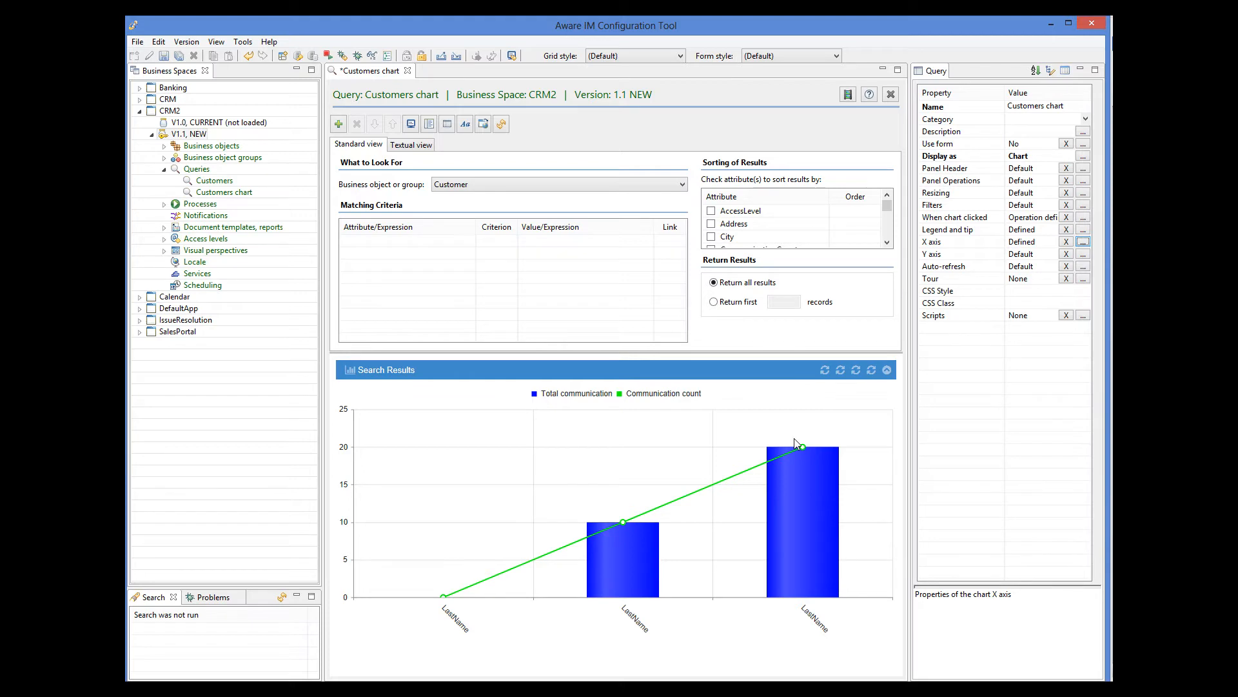
{"action": "left_click", "coordinate": [1087, 156]}
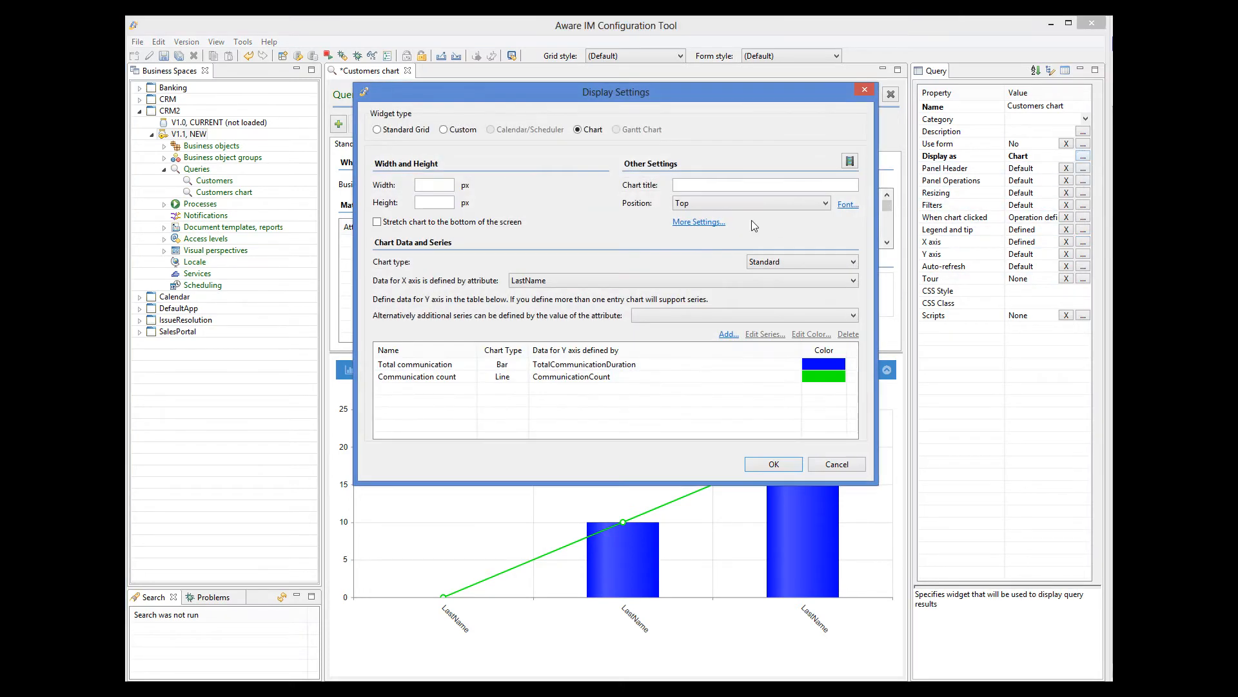
Set the chart background colour to light yellow in More Settings
{"action": "left_click", "coordinate": [711, 218]}
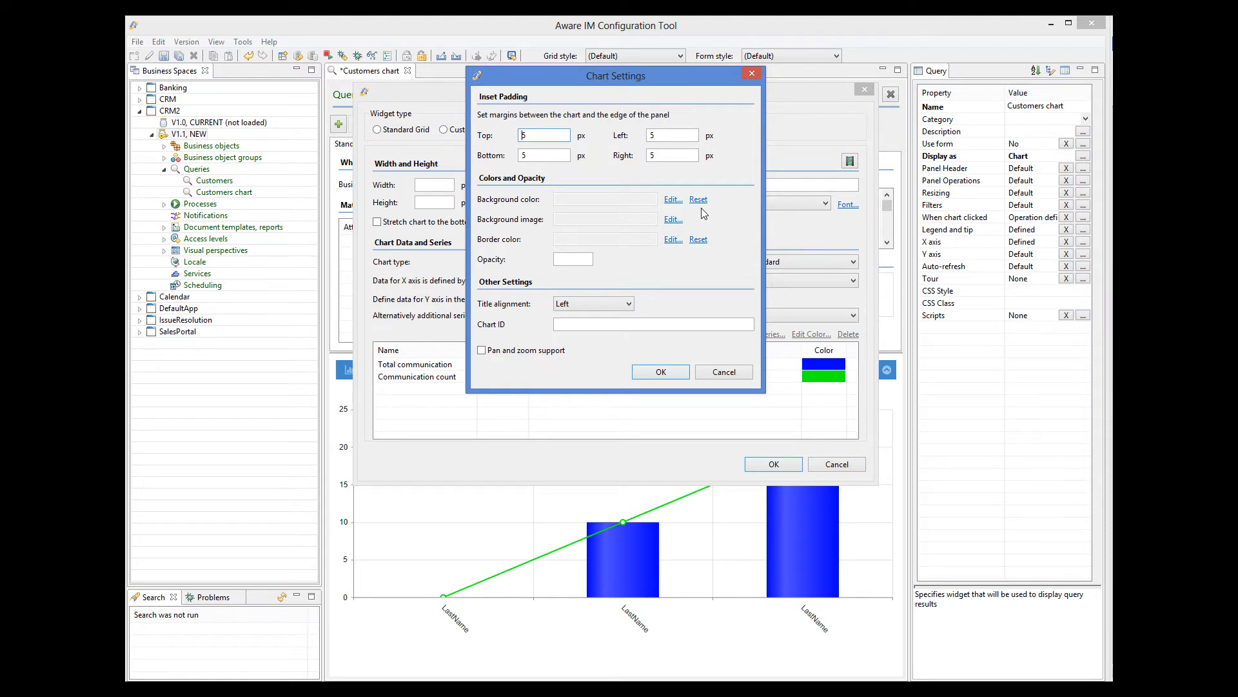
{"action": "left_click", "coordinate": [672, 200]}
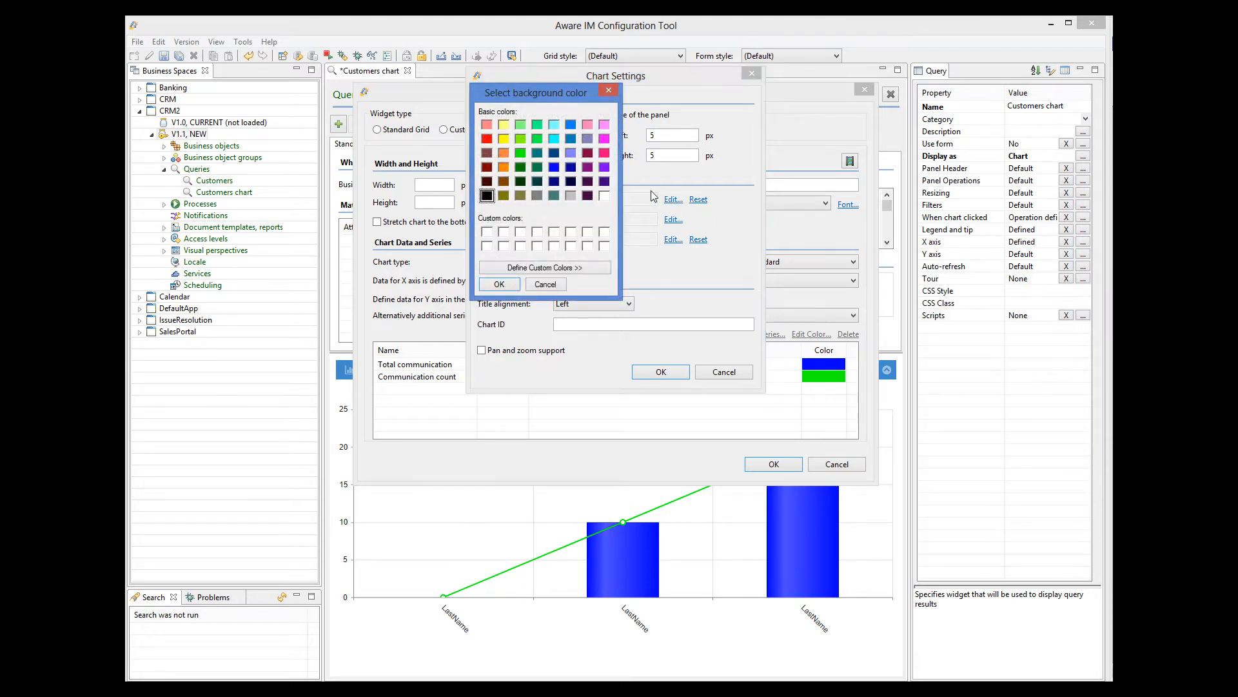
{"action": "left_click", "coordinate": [503, 125]}
{"action": "left_click", "coordinate": [499, 285]}
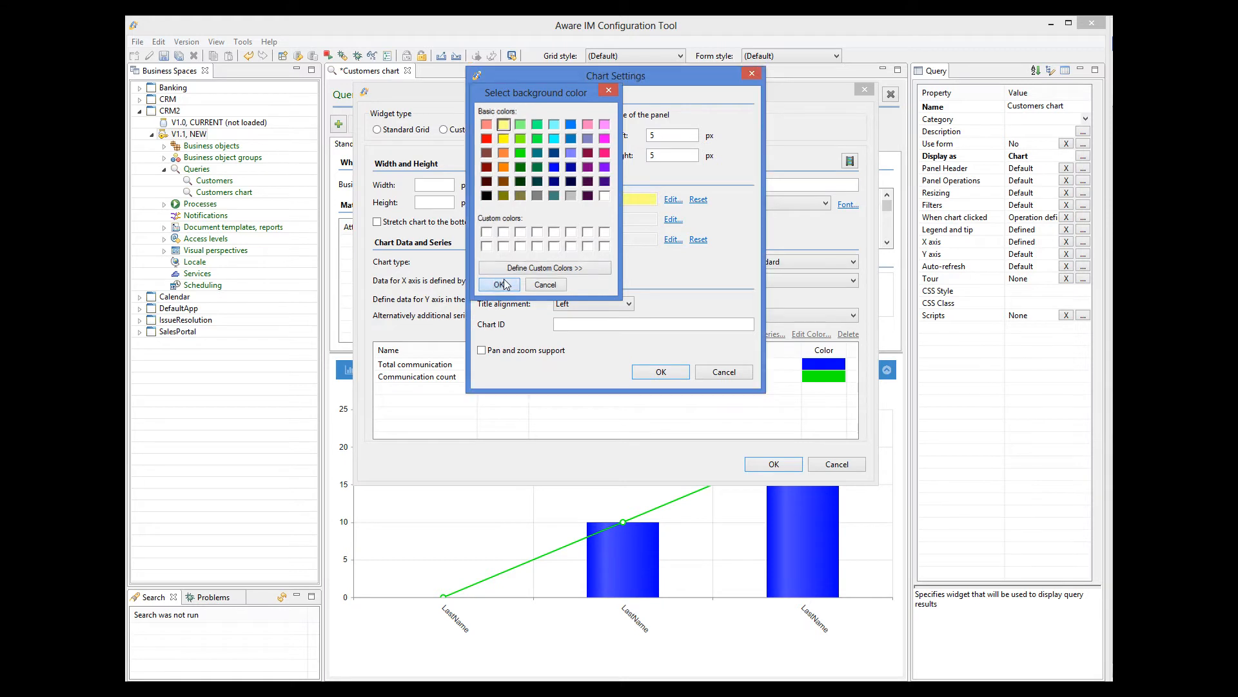
{"action": "left_click", "coordinate": [667, 373]}
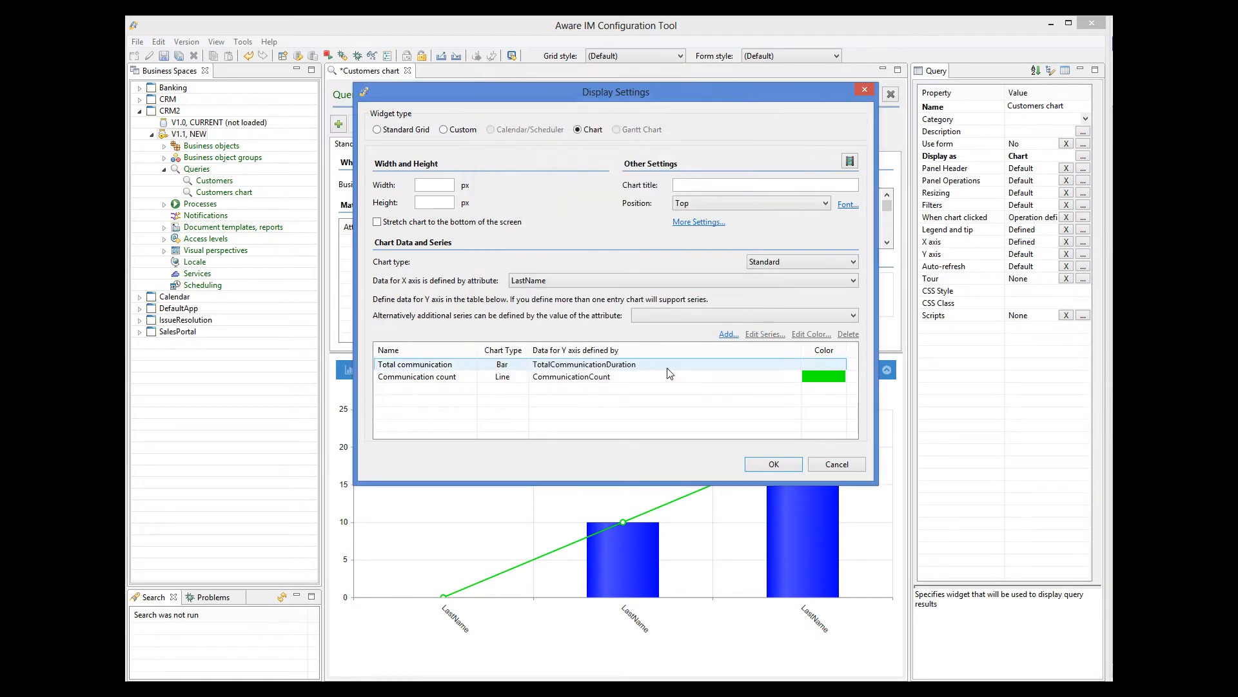
Set the Total communication series opacity to 0.5
{"action": "left_click", "coordinate": [613, 365]}
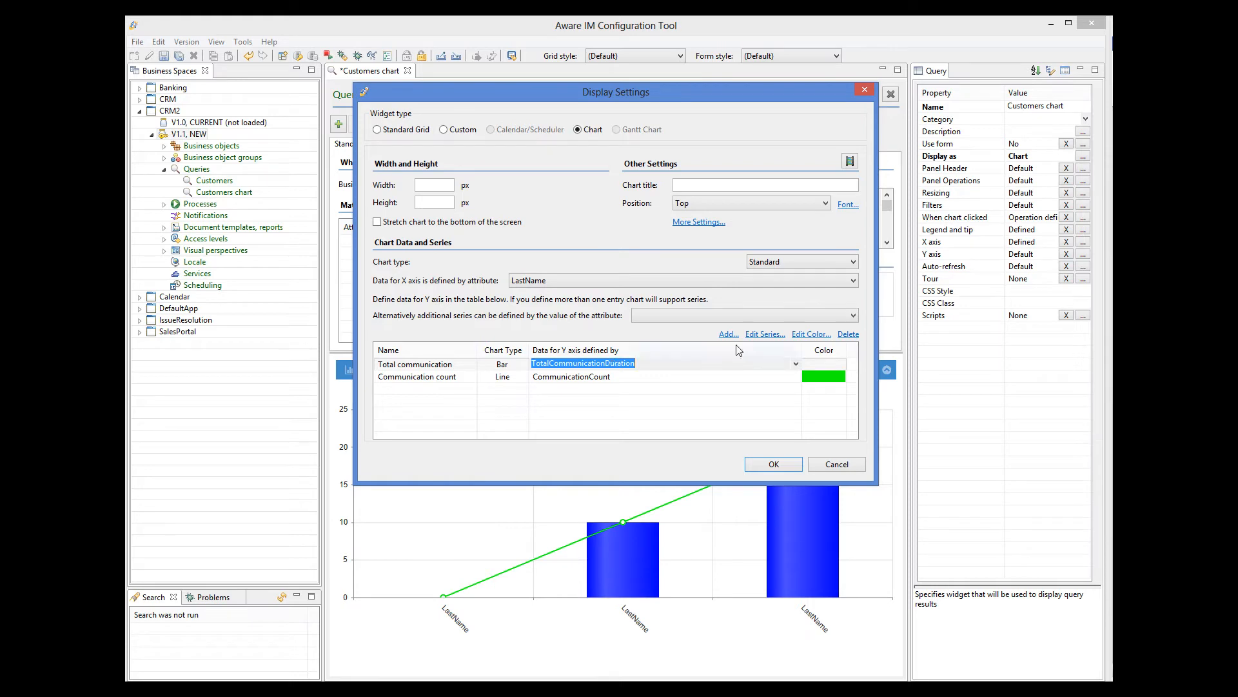
{"action": "left_click", "coordinate": [773, 336]}
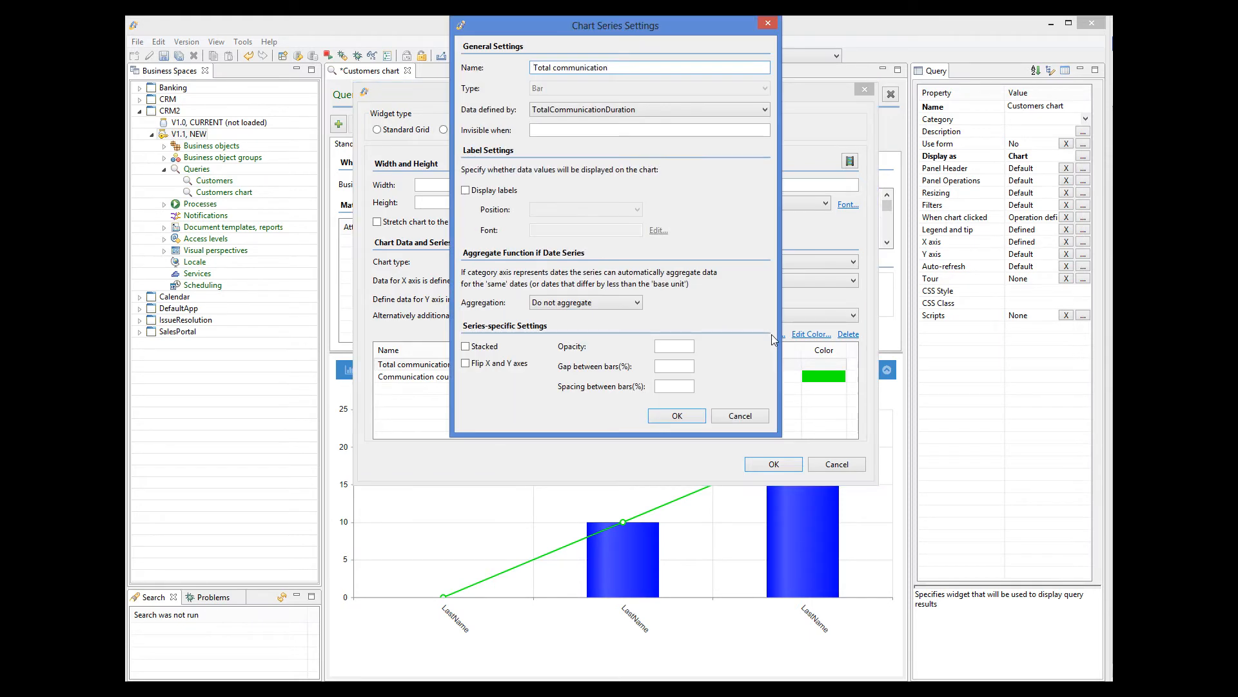
{"action": "left_click", "coordinate": [767, 342]}
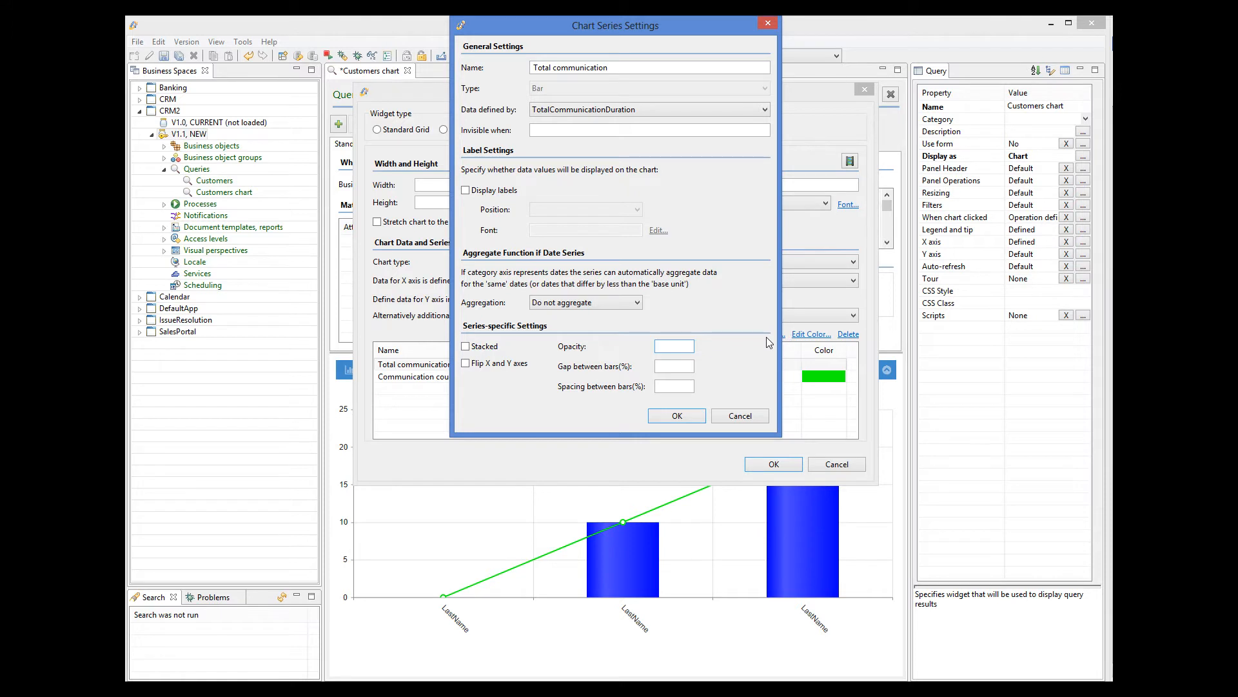
{"action": "type", "text": "0.5"}
{"action": "left_click", "coordinate": [677, 416]}
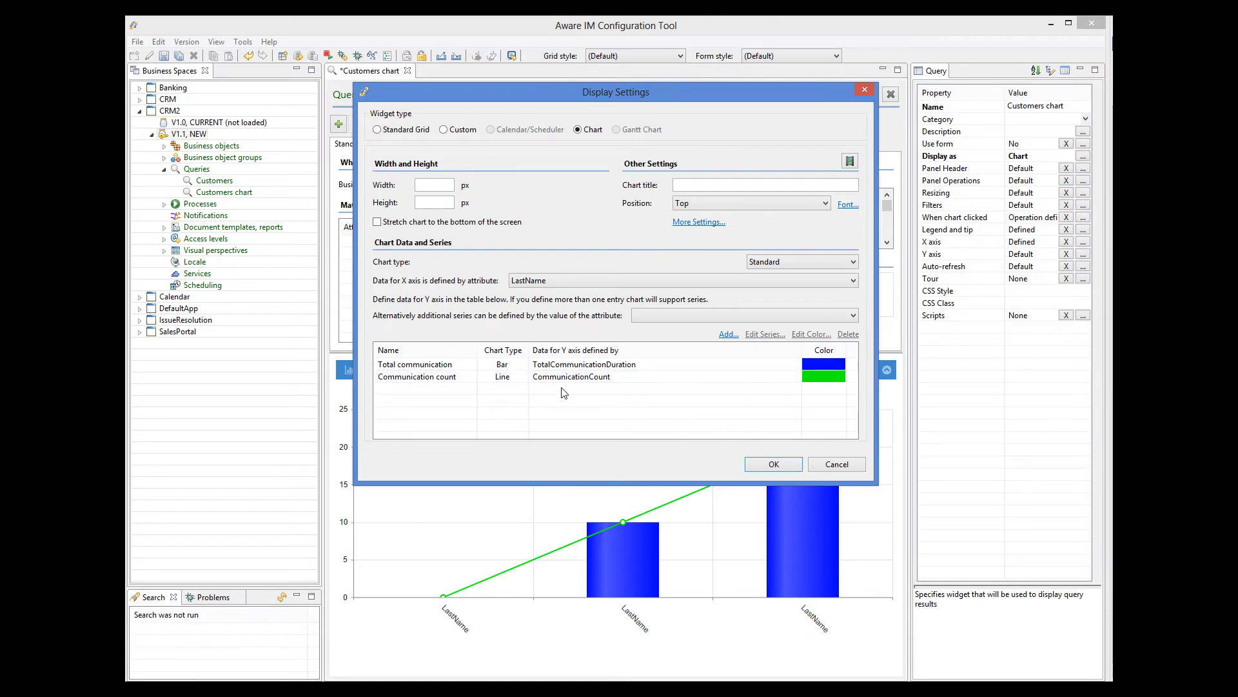
Make the Communication count series a dashed line
{"action": "left_click", "coordinate": [548, 377]}
{"action": "left_click", "coordinate": [549, 376]}
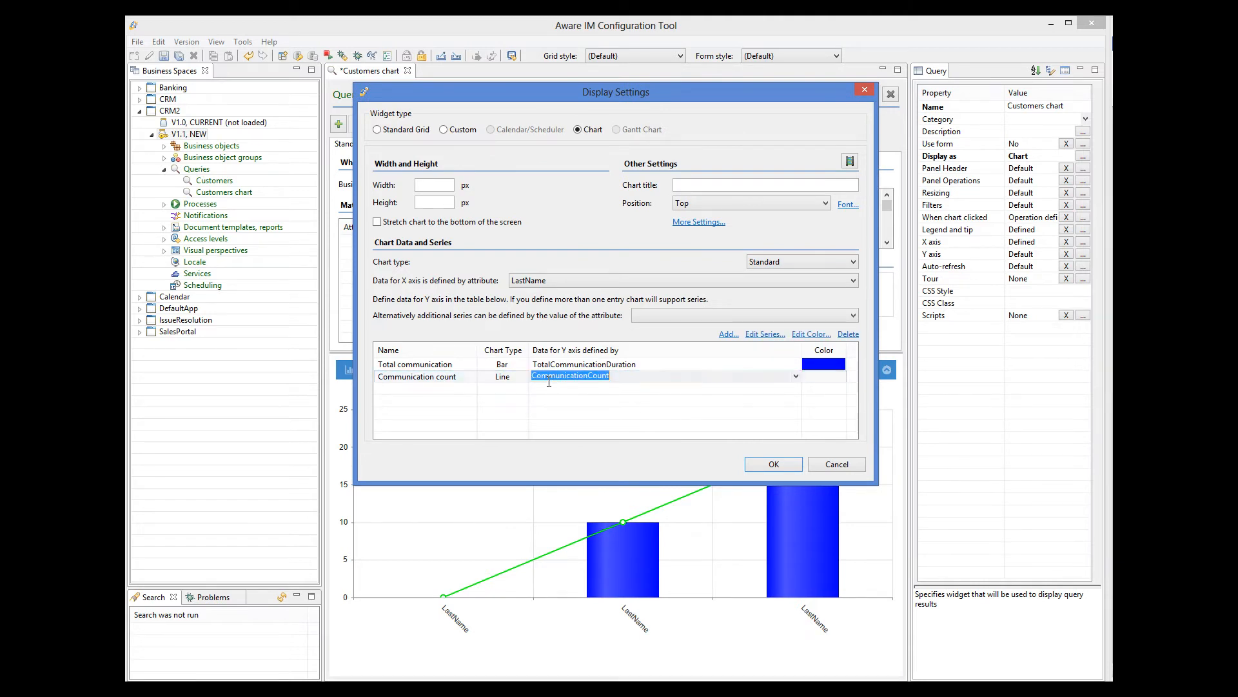
{"action": "left_click", "coordinate": [760, 334]}
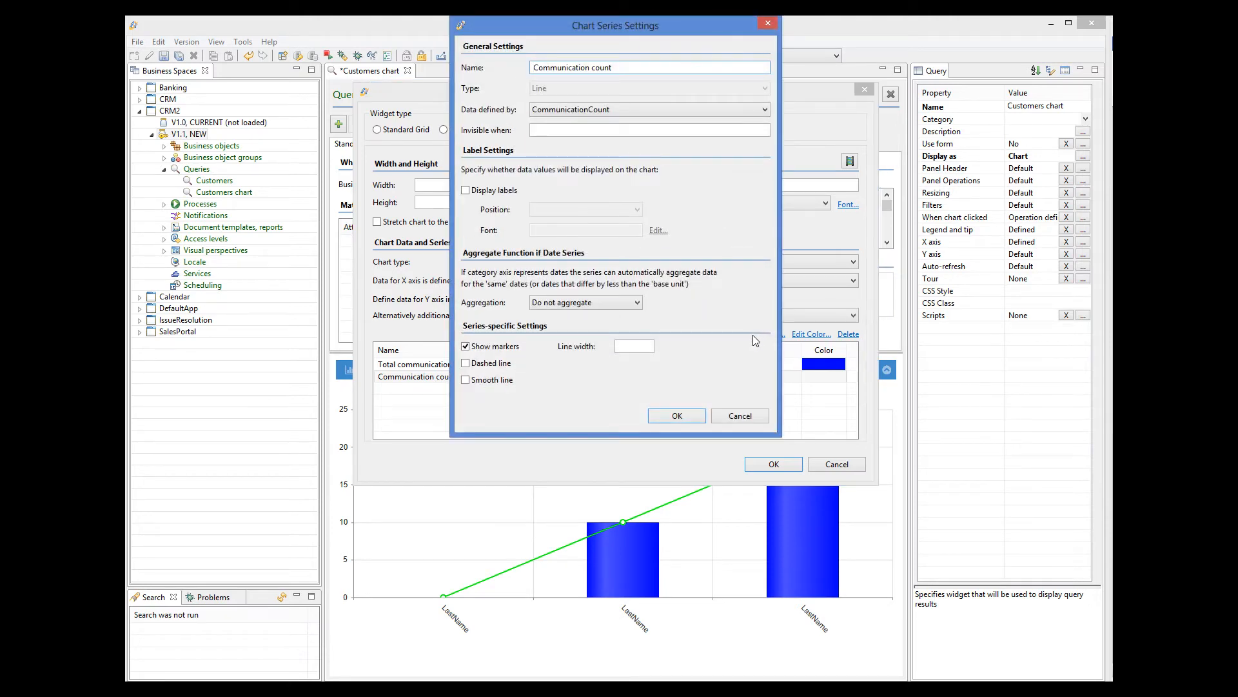
{"action": "left_click", "coordinate": [484, 364]}
{"action": "left_click", "coordinate": [671, 416]}
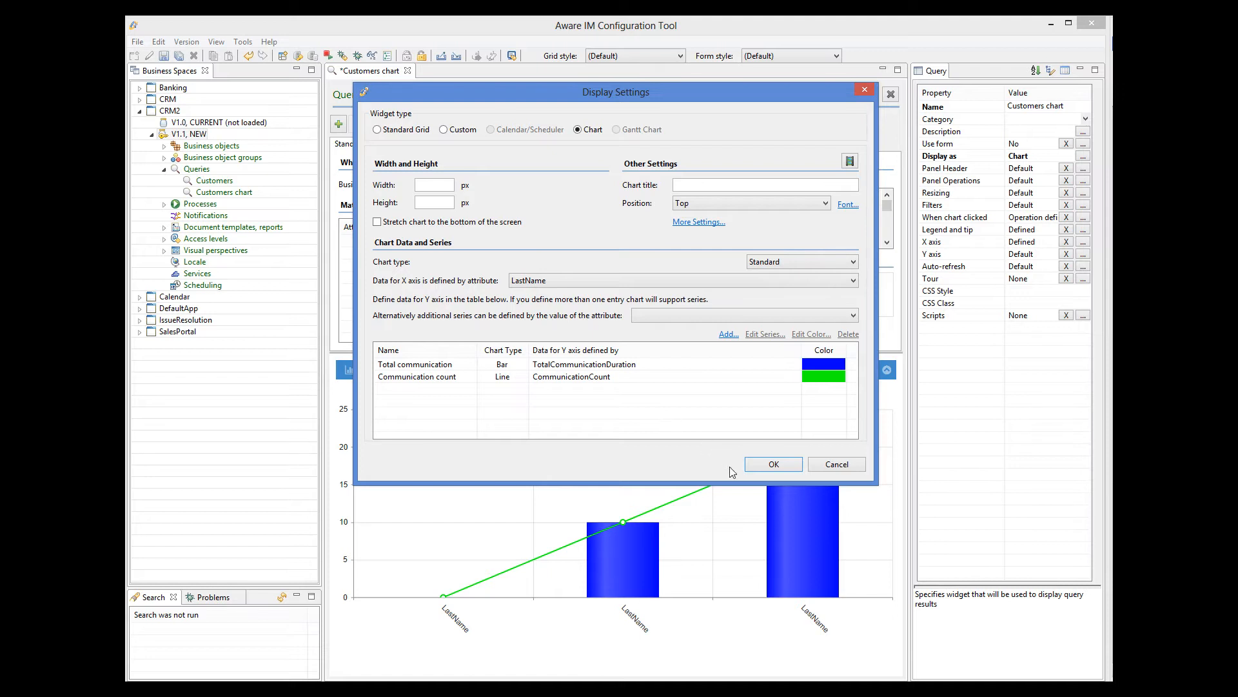
Apply the new display settings and view the restyled Customers chart in the CRM3 app
{"action": "left_click", "coordinate": [774, 464]}
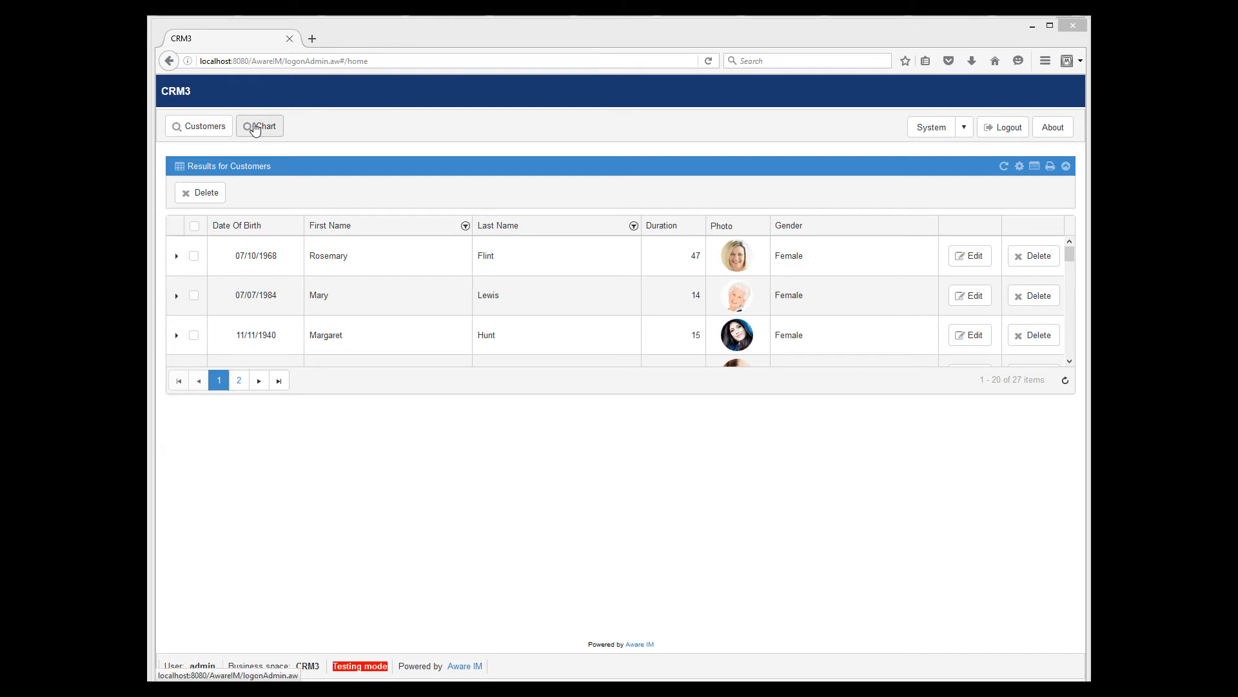
{"action": "left_click", "coordinate": [256, 128]}
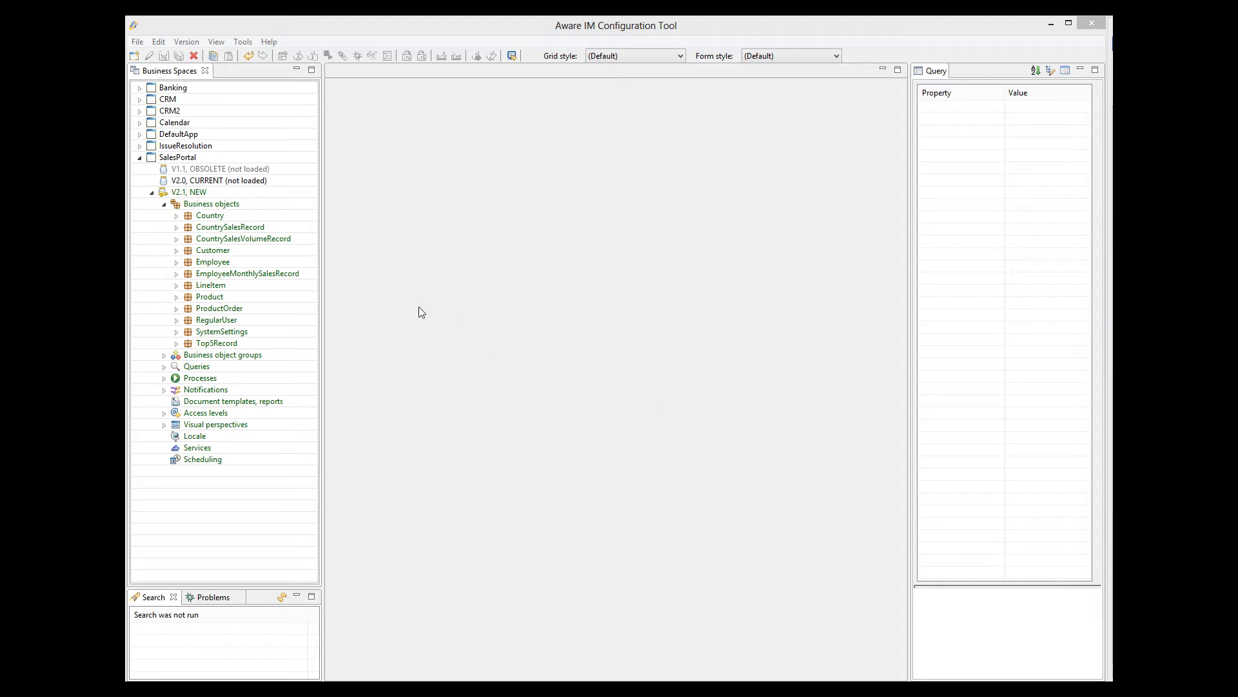
Open the SalesPortal ProductOrder and Employee business objects, then return to ProductOrder's attributes
{"action": "double_click", "coordinate": [225, 314]}
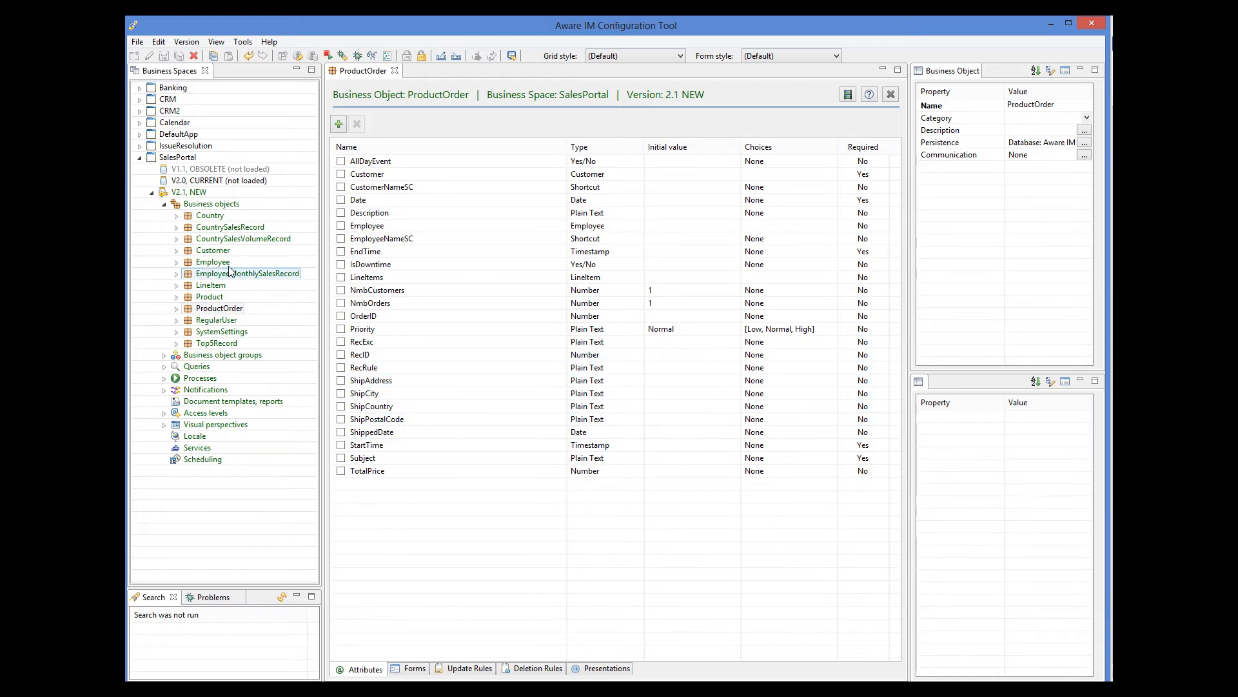
{"action": "left_click", "coordinate": [222, 262]}
{"action": "double_click", "coordinate": [221, 262]}
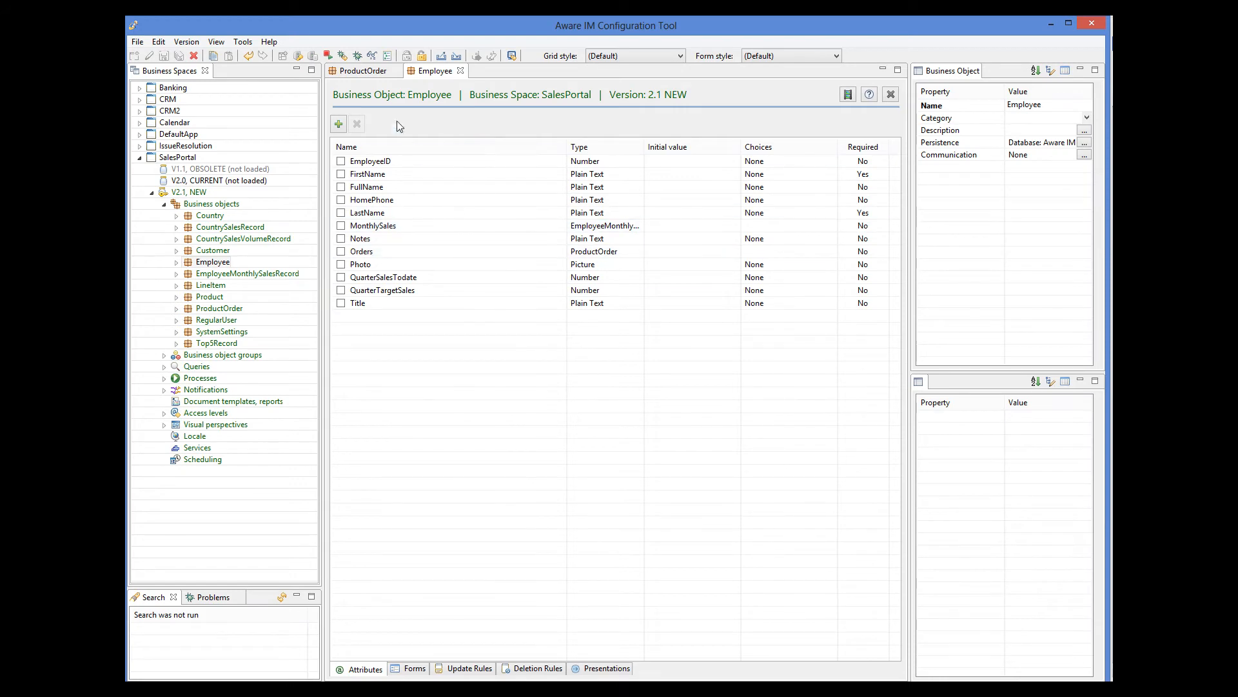
{"action": "left_click", "coordinate": [361, 70]}
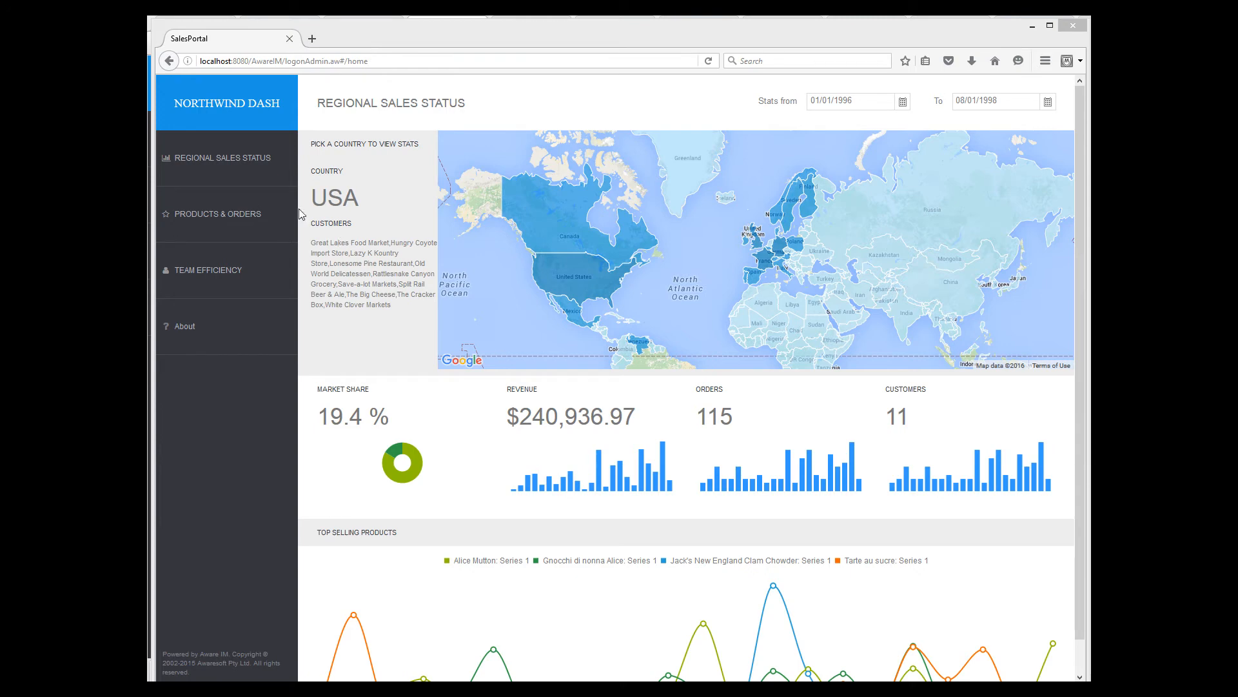
On the Team Efficiency page, view another employee's sales figures, then return to the first employee's
{"action": "left_click", "coordinate": [221, 257]}
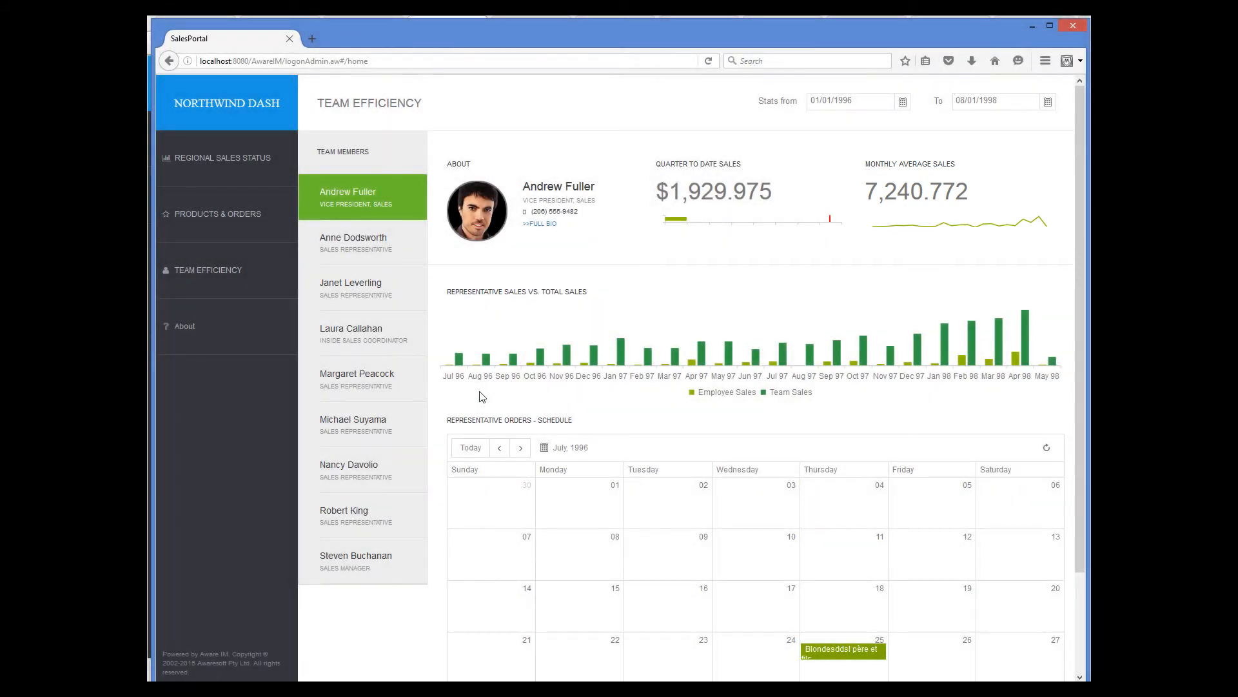
{"action": "left_click", "coordinate": [360, 241]}
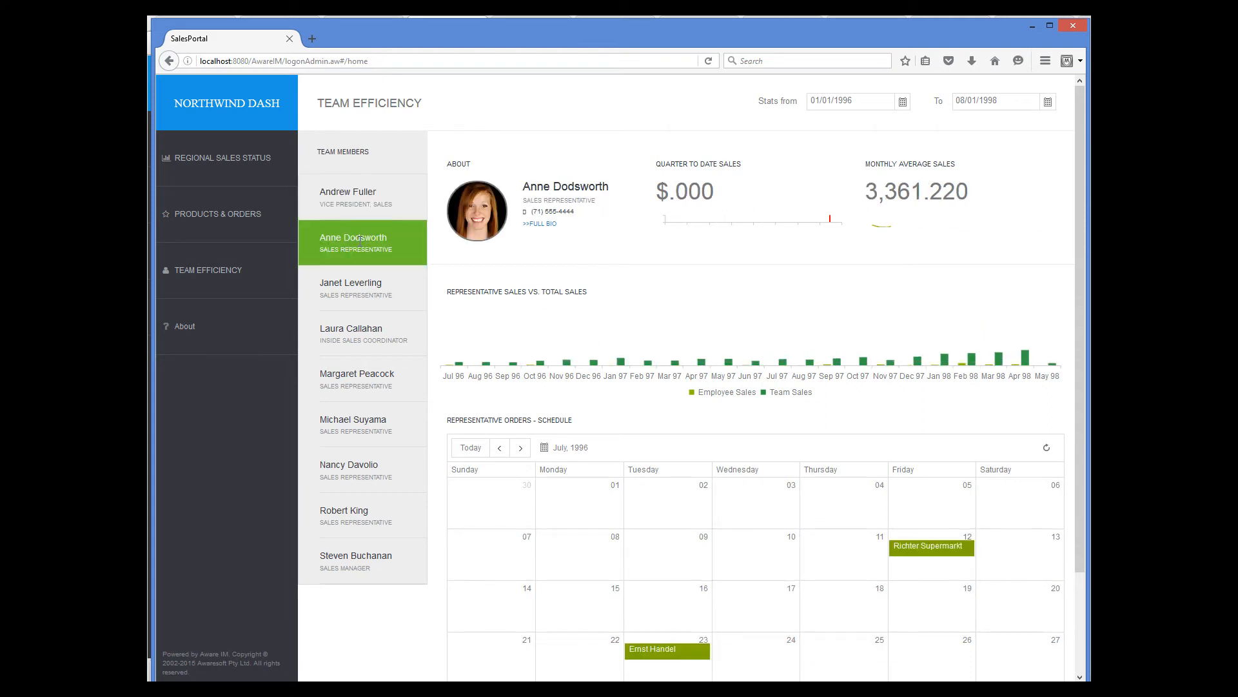
{"action": "left_click", "coordinate": [356, 205]}
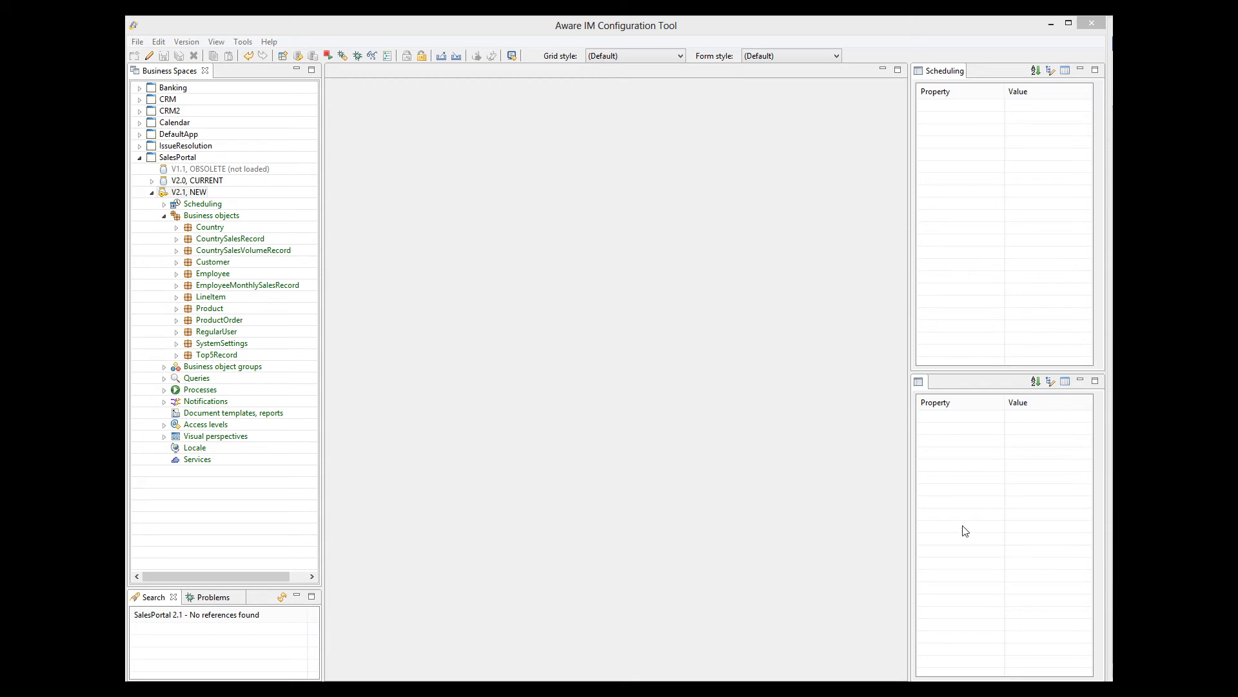
Open the EmployeeMonthlySalesRecord object, then the RecalculateMonthlySalesForEmployee process under Processes > Recalculate
{"action": "left_click", "coordinate": [280, 288]}
{"action": "double_click", "coordinate": [280, 288]}
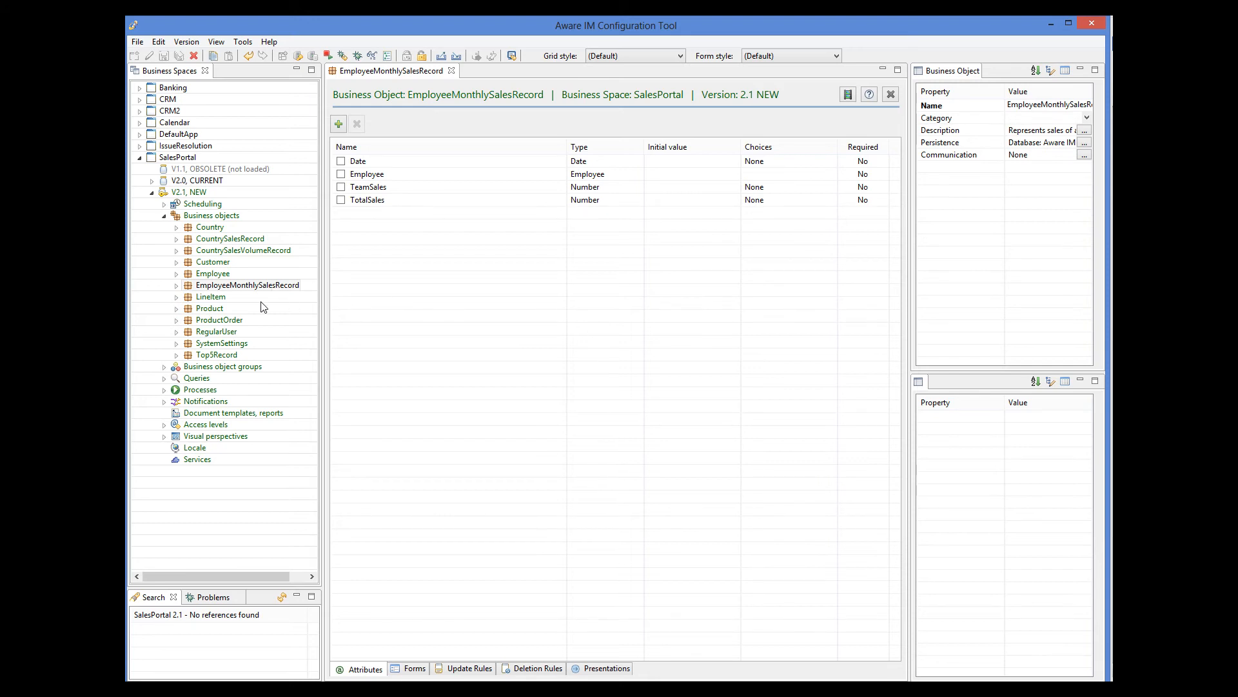
{"action": "left_click", "coordinate": [164, 390]}
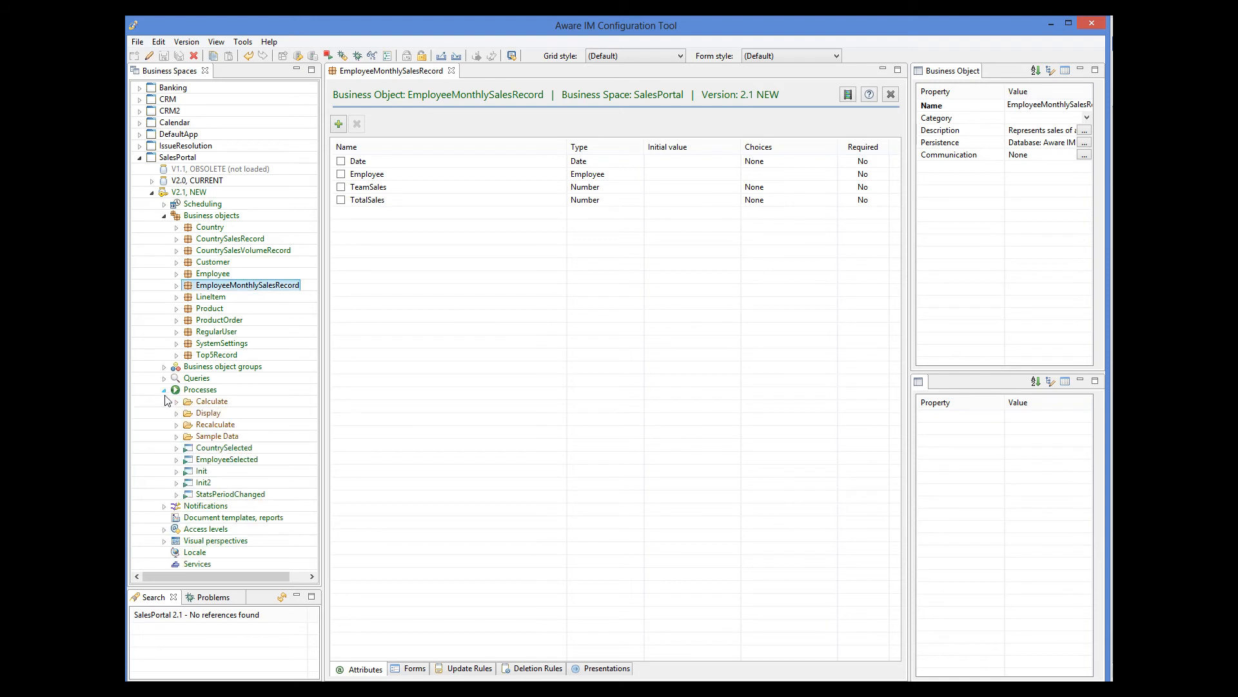
{"action": "left_click", "coordinate": [177, 425]}
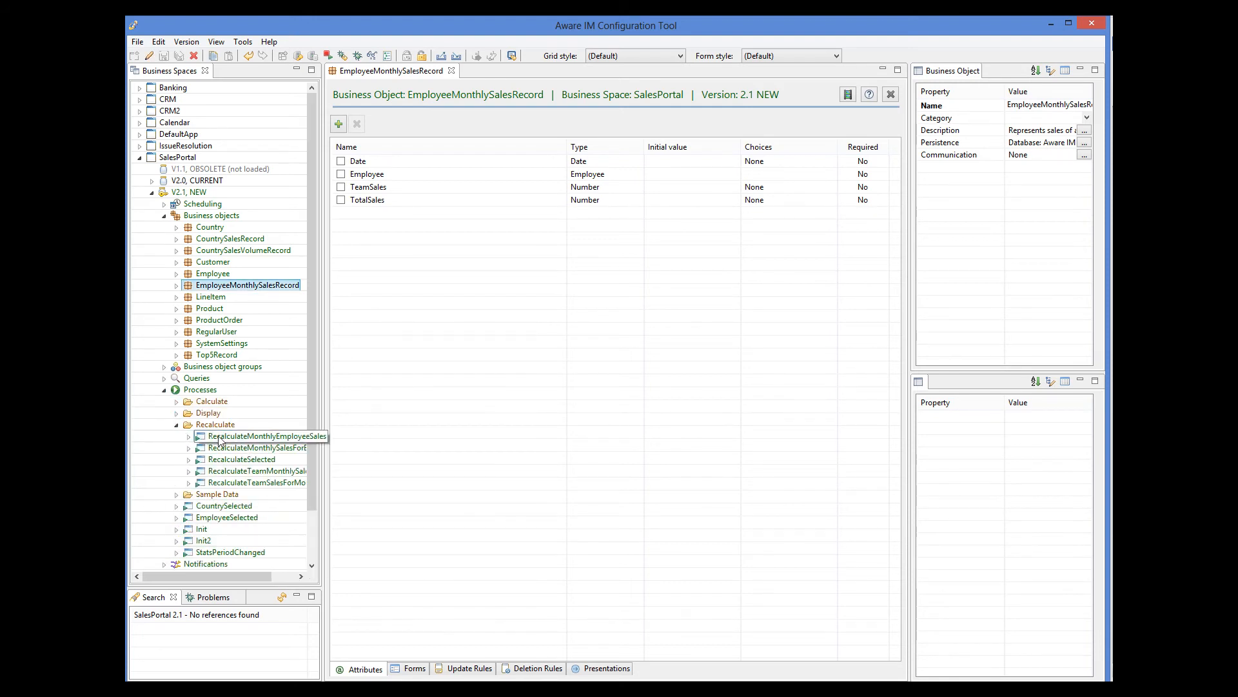
{"action": "double_click", "coordinate": [242, 449]}
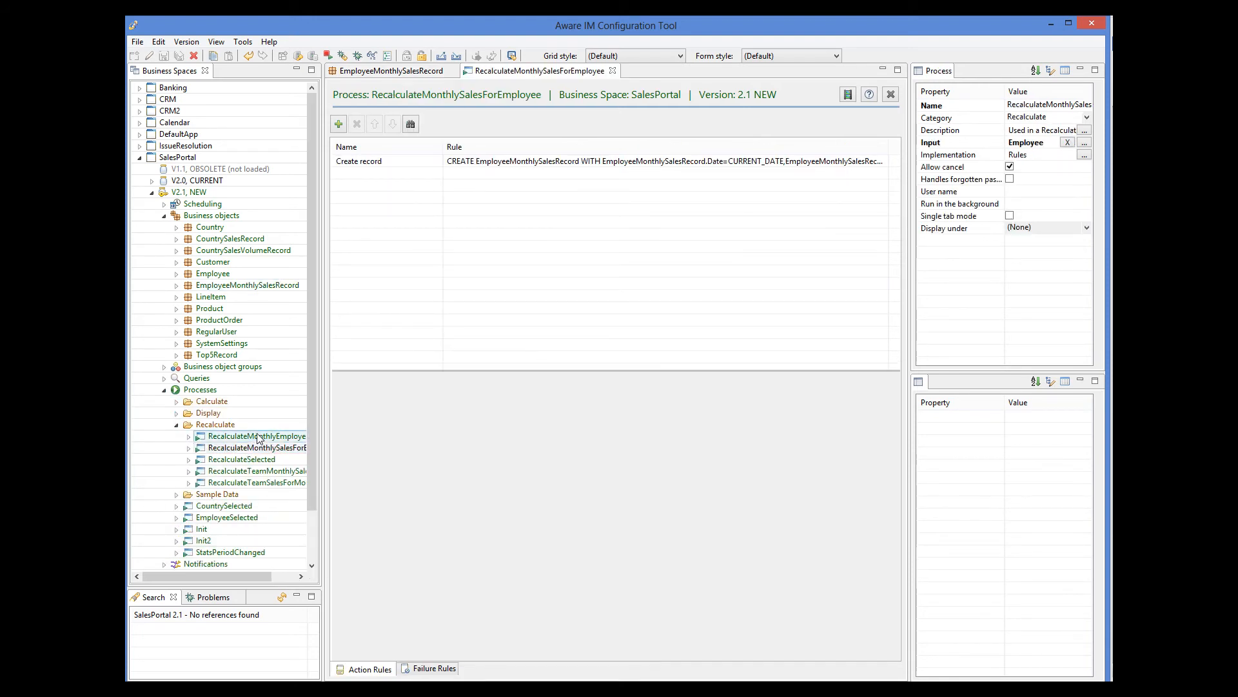
Show the Create record rule in Textual View, then open SalesPortal's Scheduling rules
{"action": "left_click", "coordinate": [480, 161]}
{"action": "left_click", "coordinate": [418, 383]}
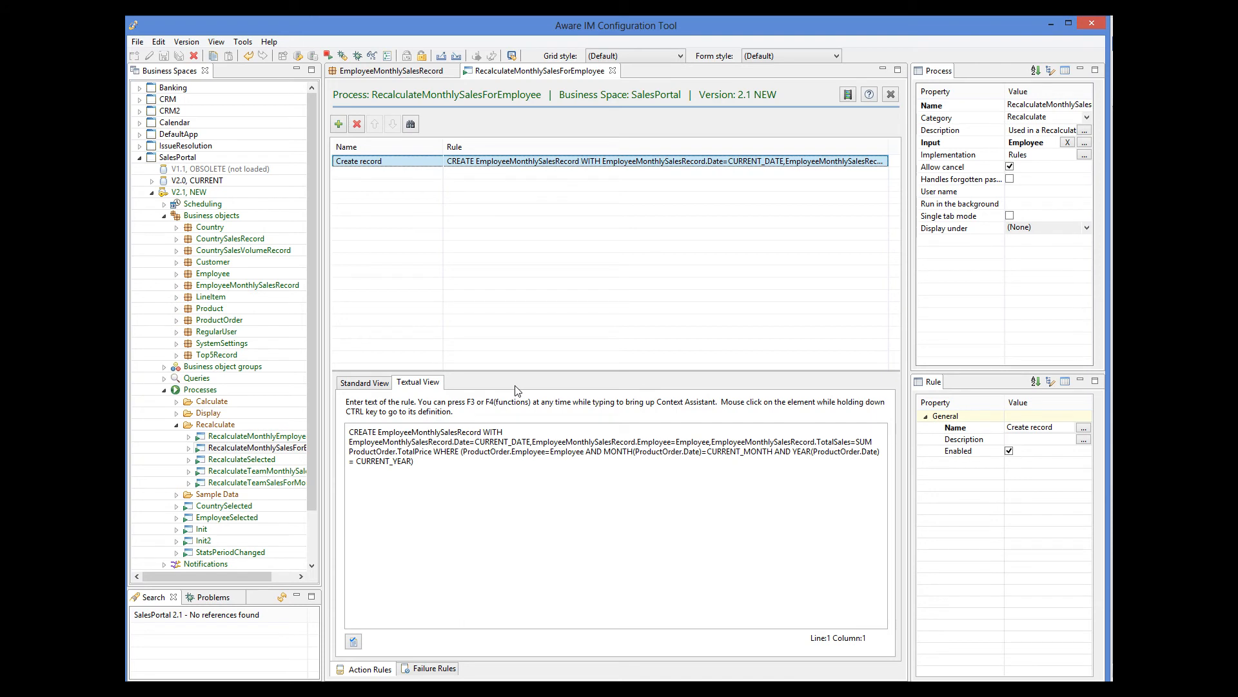
{"action": "right_click", "coordinate": [216, 208]}
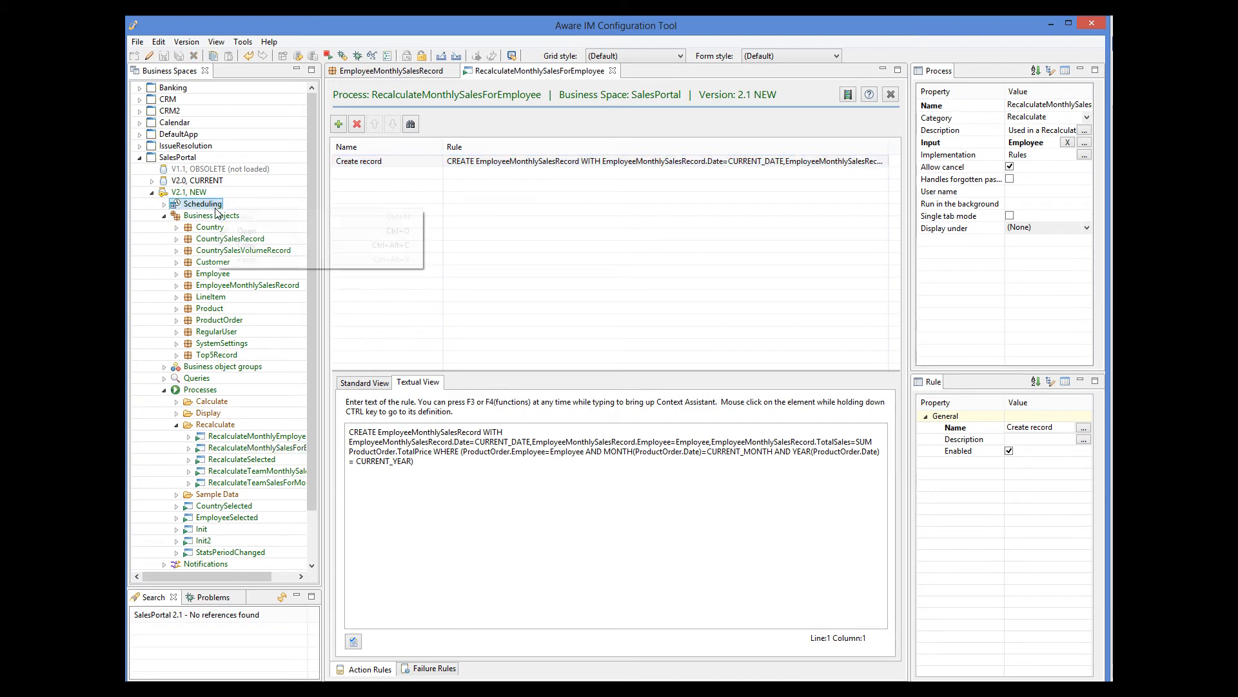
{"action": "left_click", "coordinate": [240, 231]}
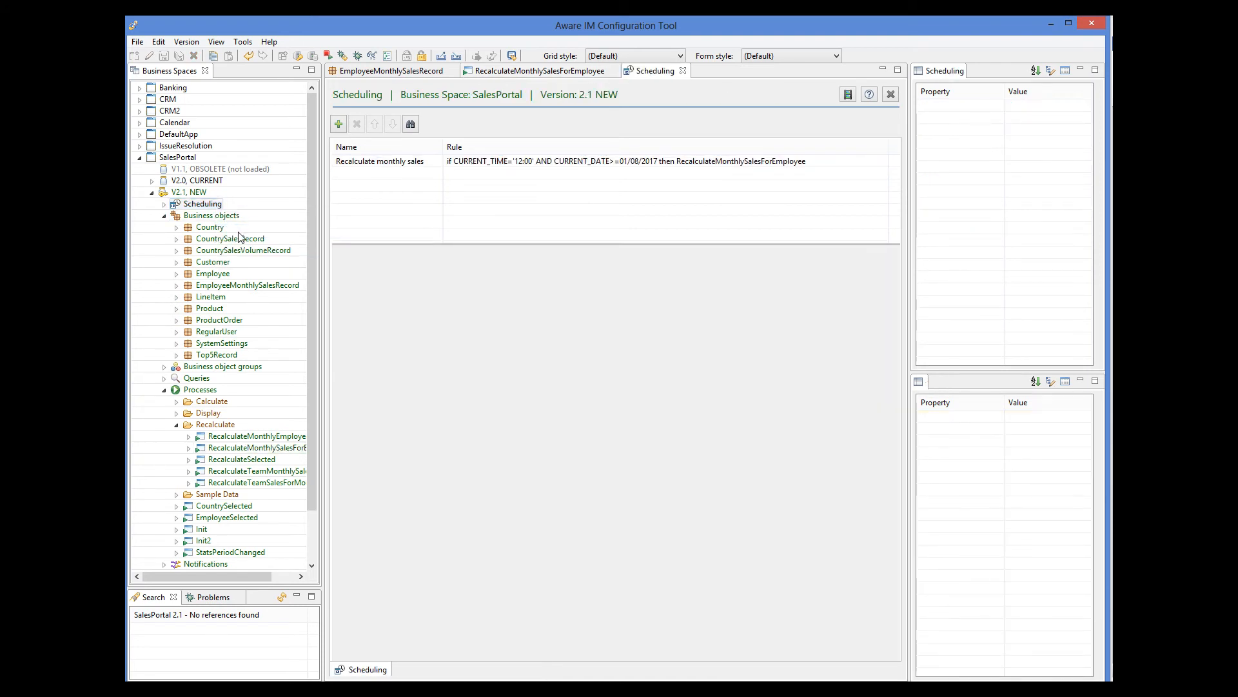
Show the Recalculate monthly sales rule in Standard View, then expand the Queries list
{"action": "left_click", "coordinate": [474, 163]}
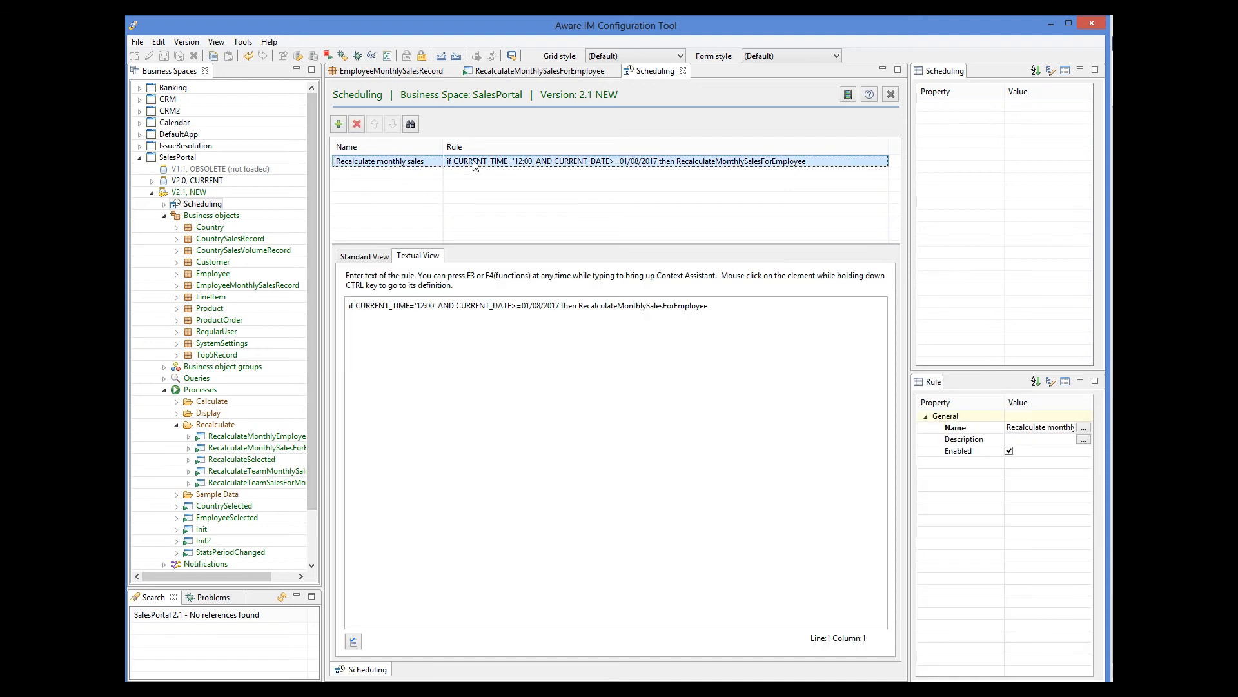
{"action": "left_click", "coordinate": [365, 256]}
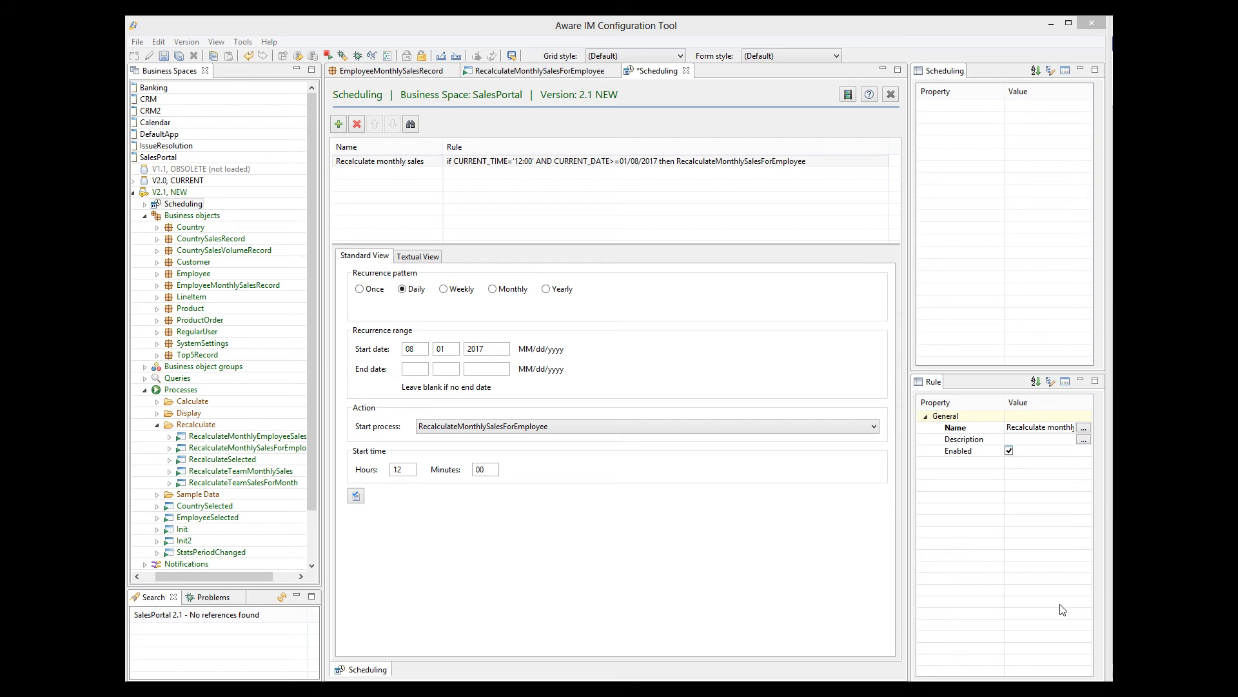
{"action": "left_click", "coordinate": [144, 378]}
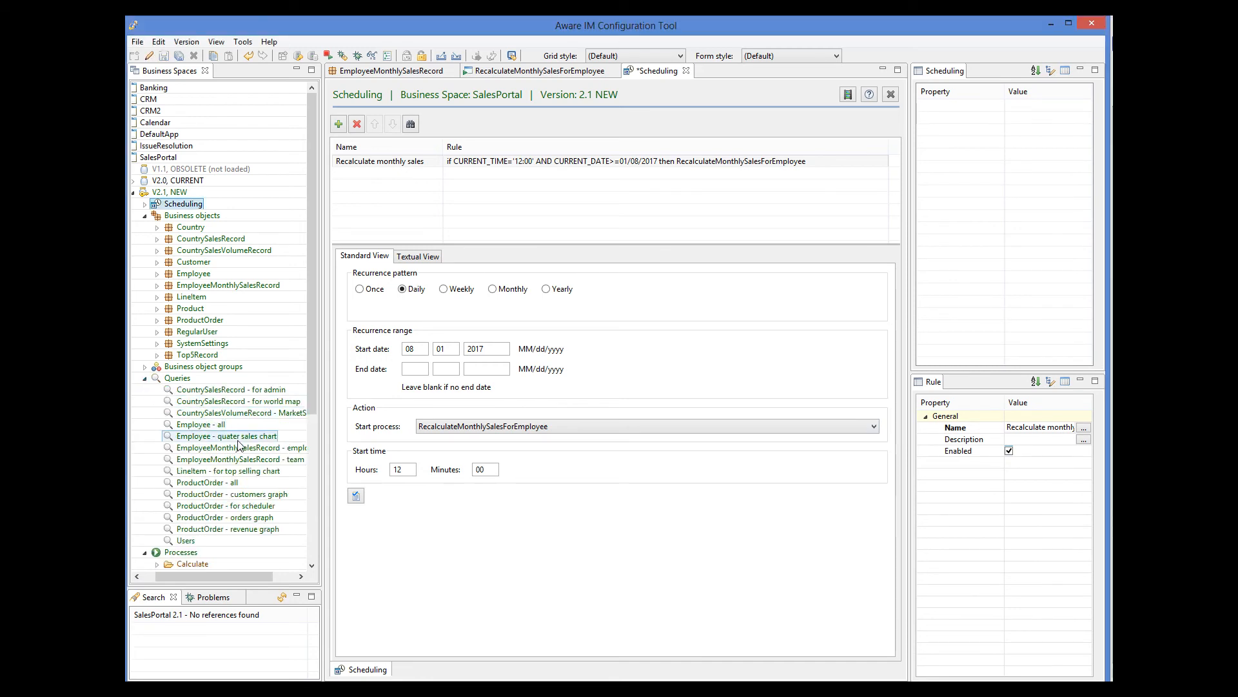
Open the EmployeeMonthlySalesRecord - employee sales query's chart display settings: TotalSales line by Date
{"action": "double_click", "coordinate": [261, 452]}
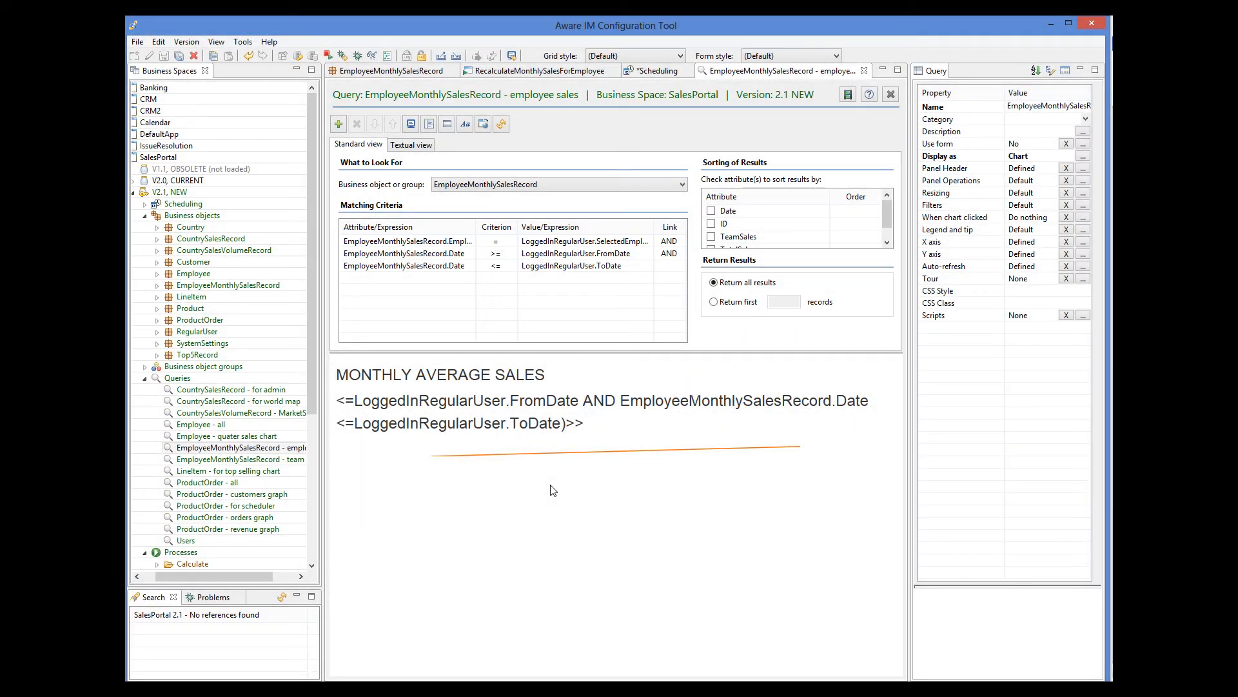
{"action": "left_click", "coordinate": [1084, 156]}
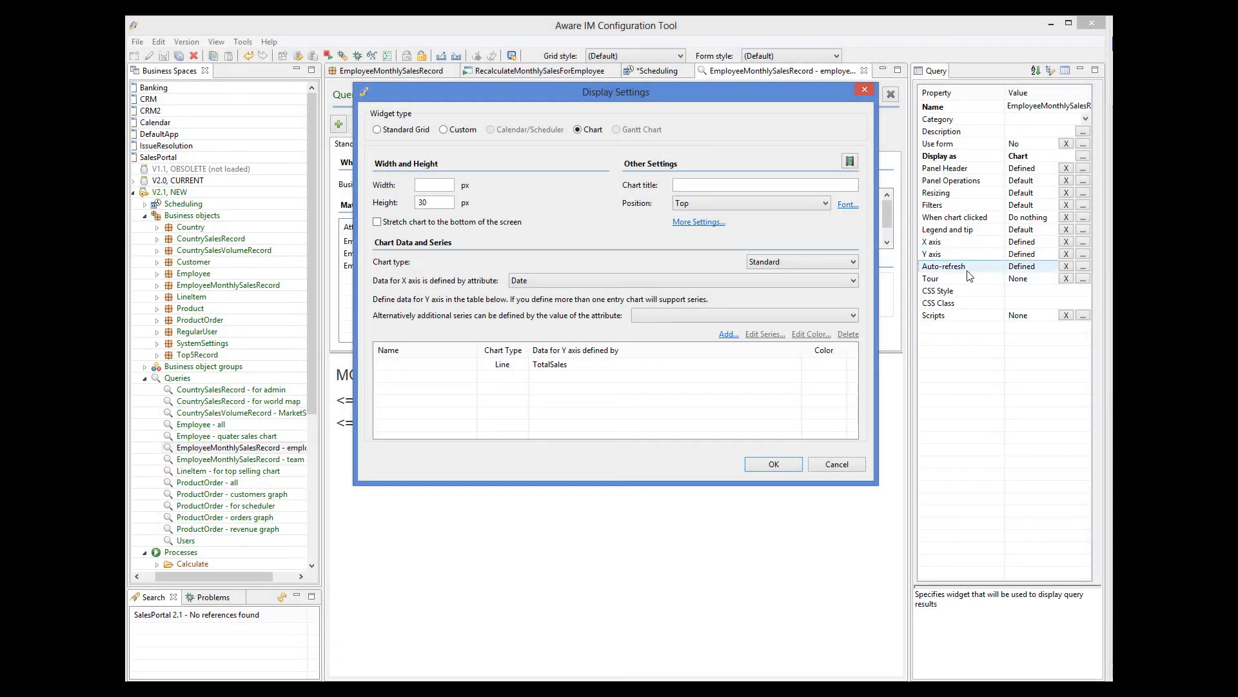
Cancel the employee sales query's Display Settings without changes
{"action": "left_click", "coordinate": [839, 466]}
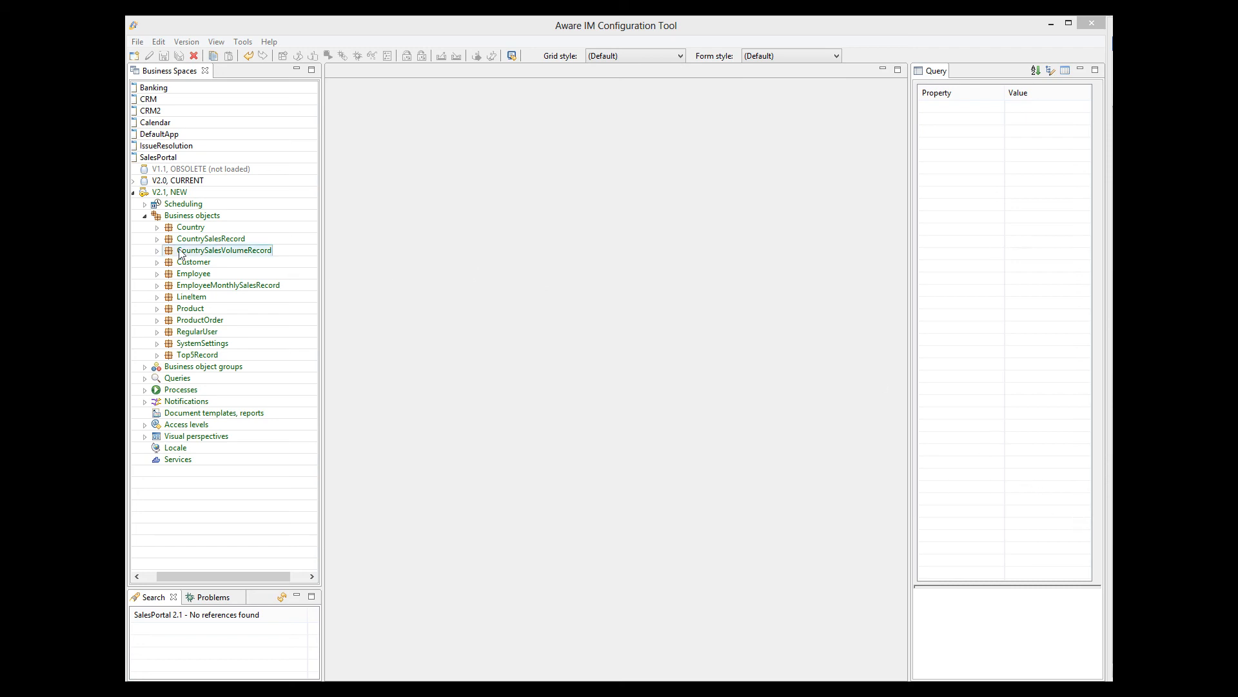
Open the ProductOrder object's attributes and expand the SalesPortal Queries list
{"action": "double_click", "coordinate": [193, 321]}
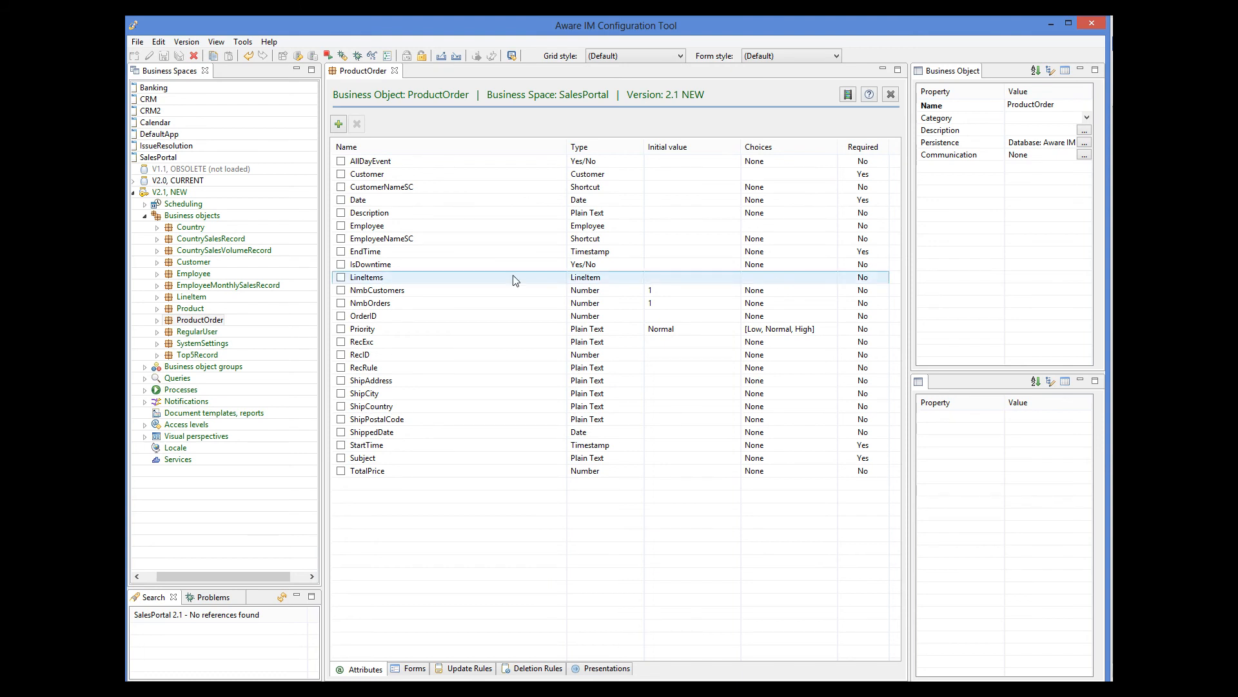
{"action": "left_click", "coordinate": [145, 378]}
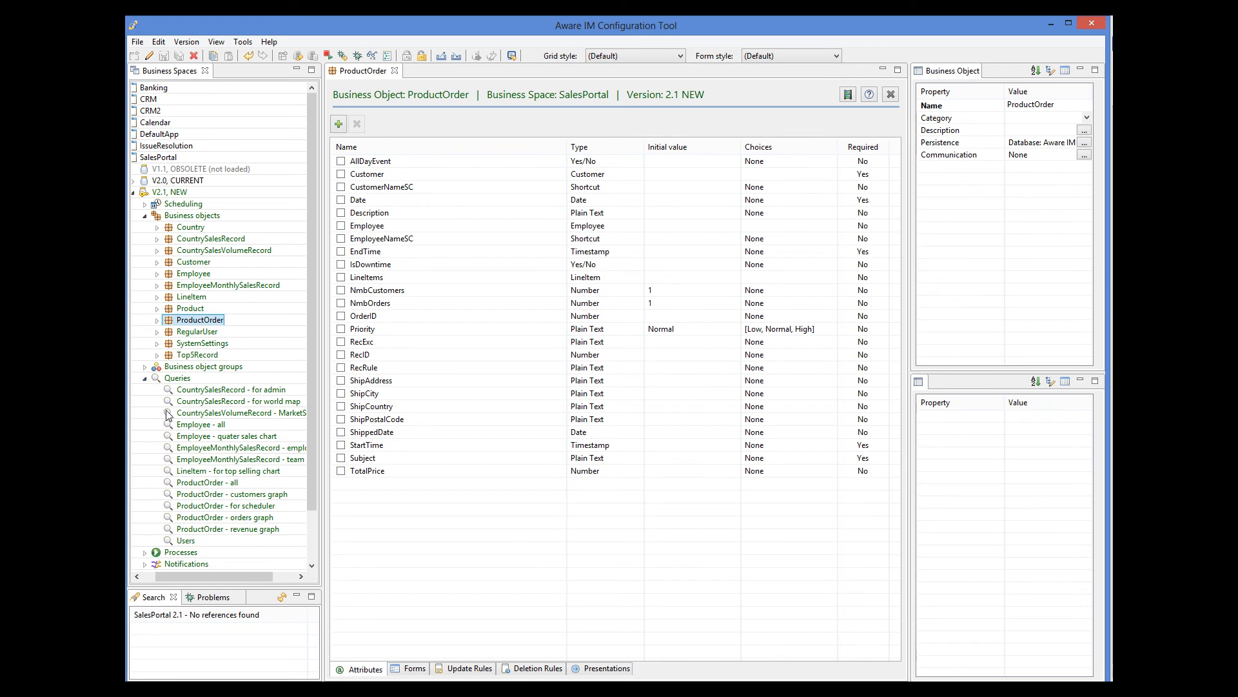
Open the ProductOrder - revenue graph query's Display as chart settings
{"action": "double_click", "coordinate": [267, 530]}
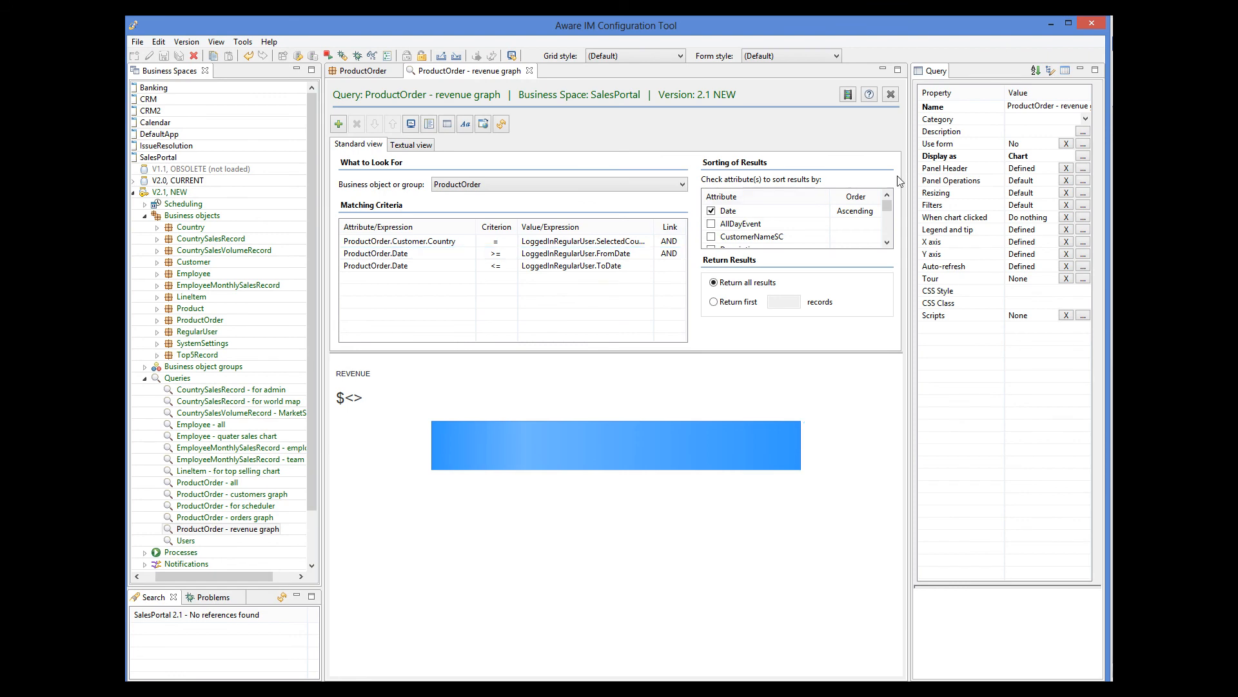
{"action": "left_click", "coordinate": [1083, 157]}
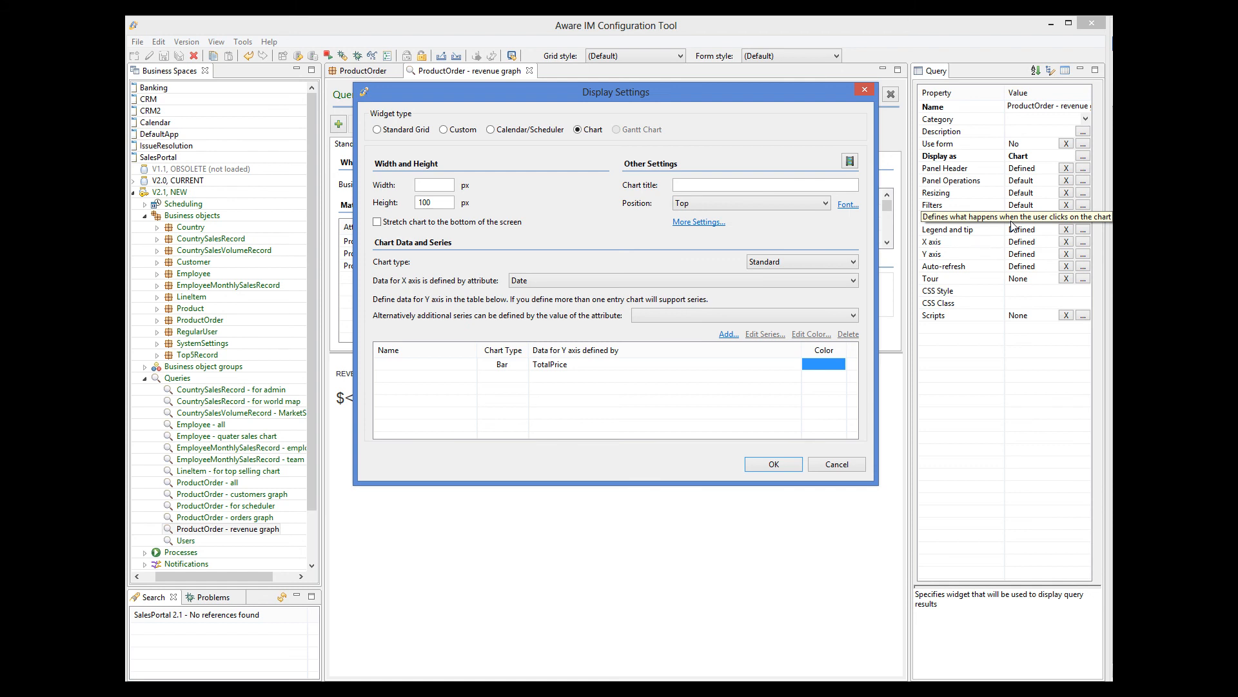
Review the TotalPrice bar series (SUM aggregation, 50% bar gap), then cancel both dialogs
{"action": "left_click", "coordinate": [581, 363]}
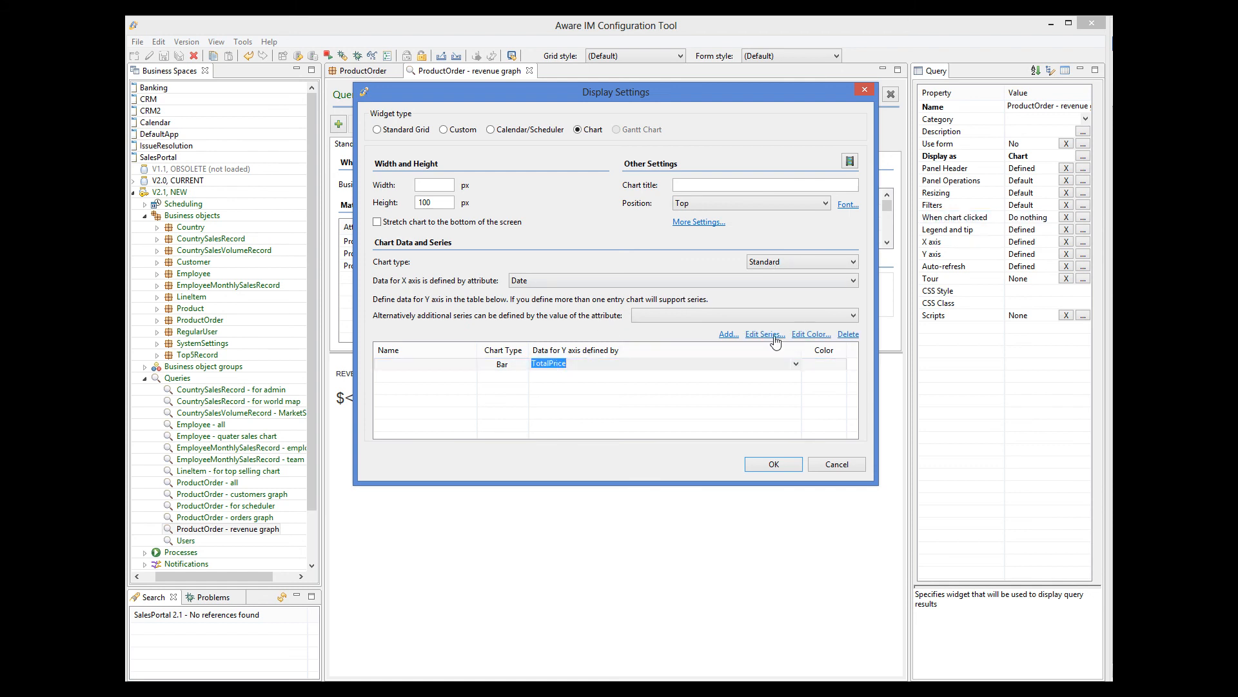
{"action": "left_click", "coordinate": [774, 334]}
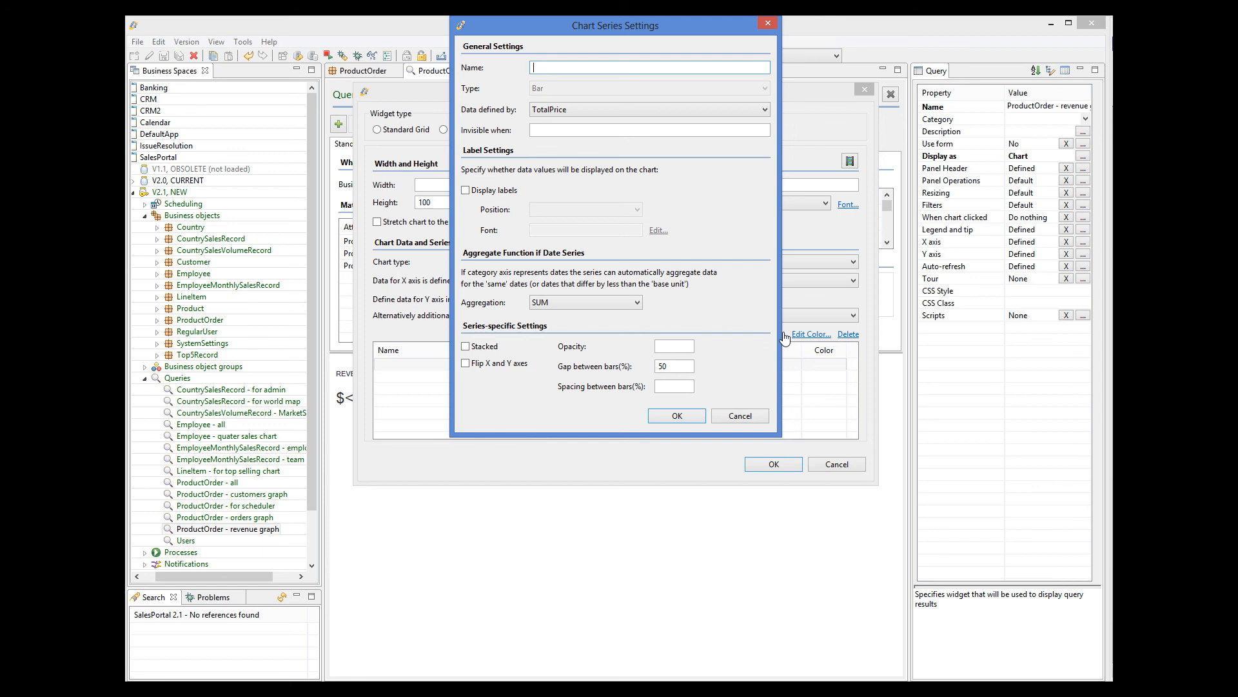
{"action": "left_click", "coordinate": [763, 418]}
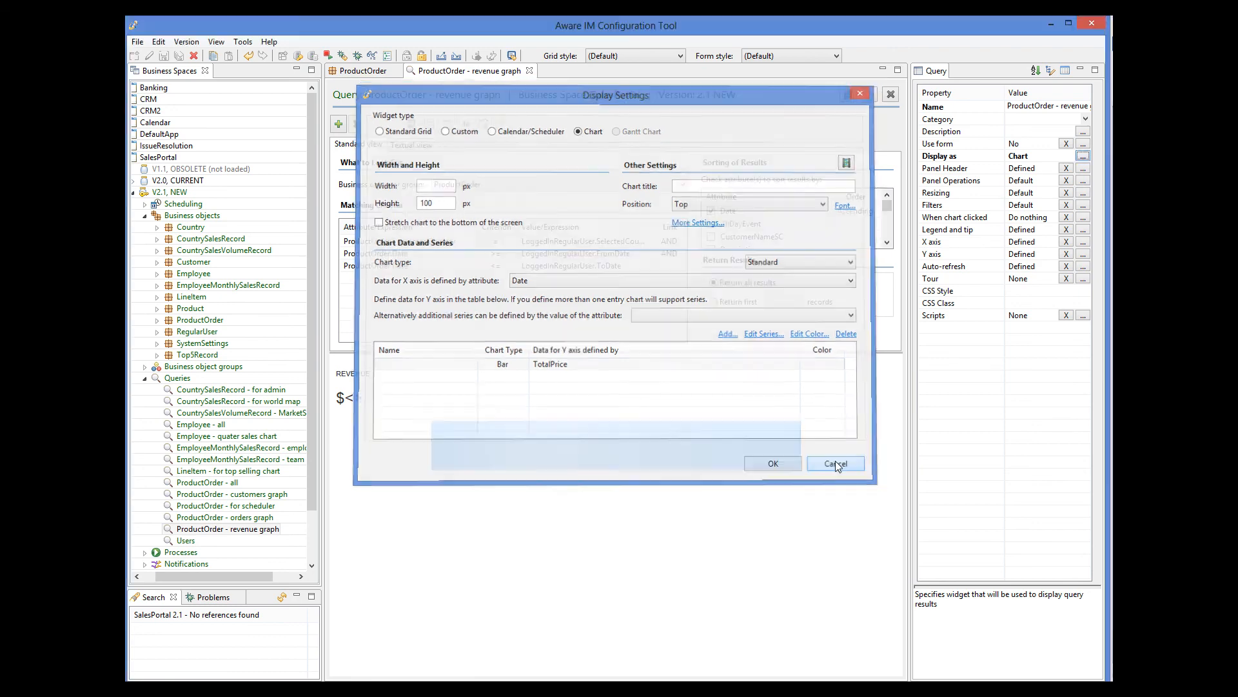
{"action": "left_click", "coordinate": [834, 461]}
{"action": "left_click", "coordinate": [1084, 242]}
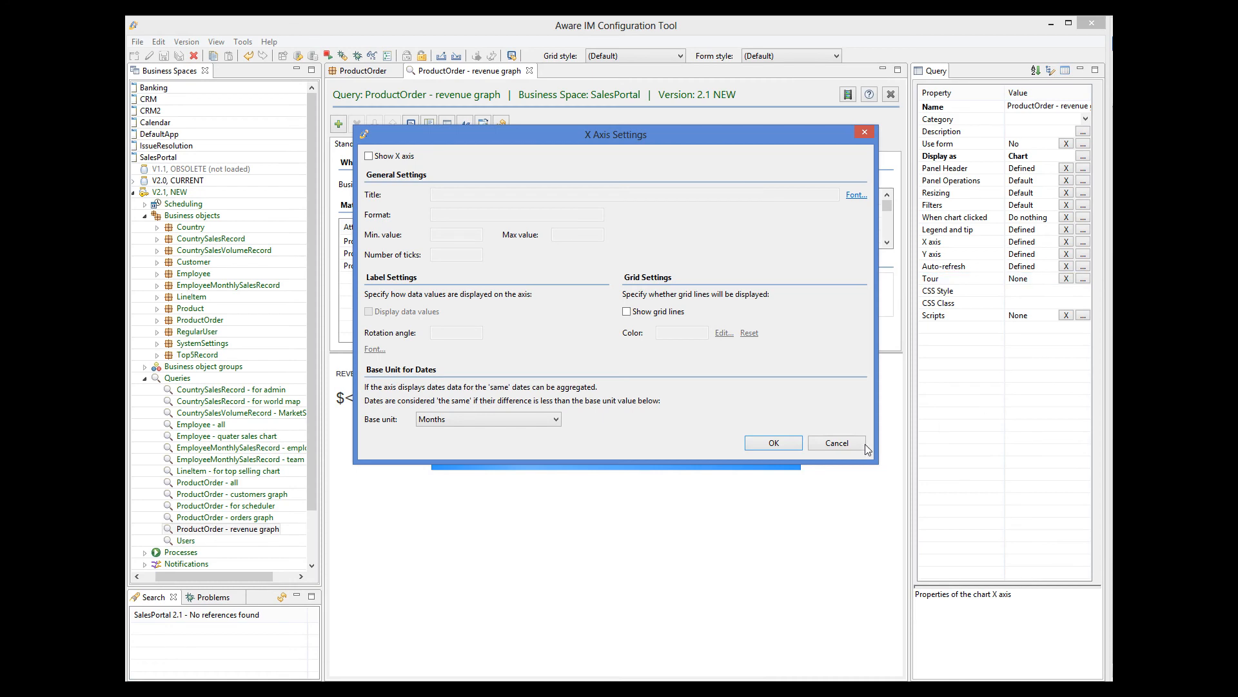
{"action": "left_click", "coordinate": [851, 446]}
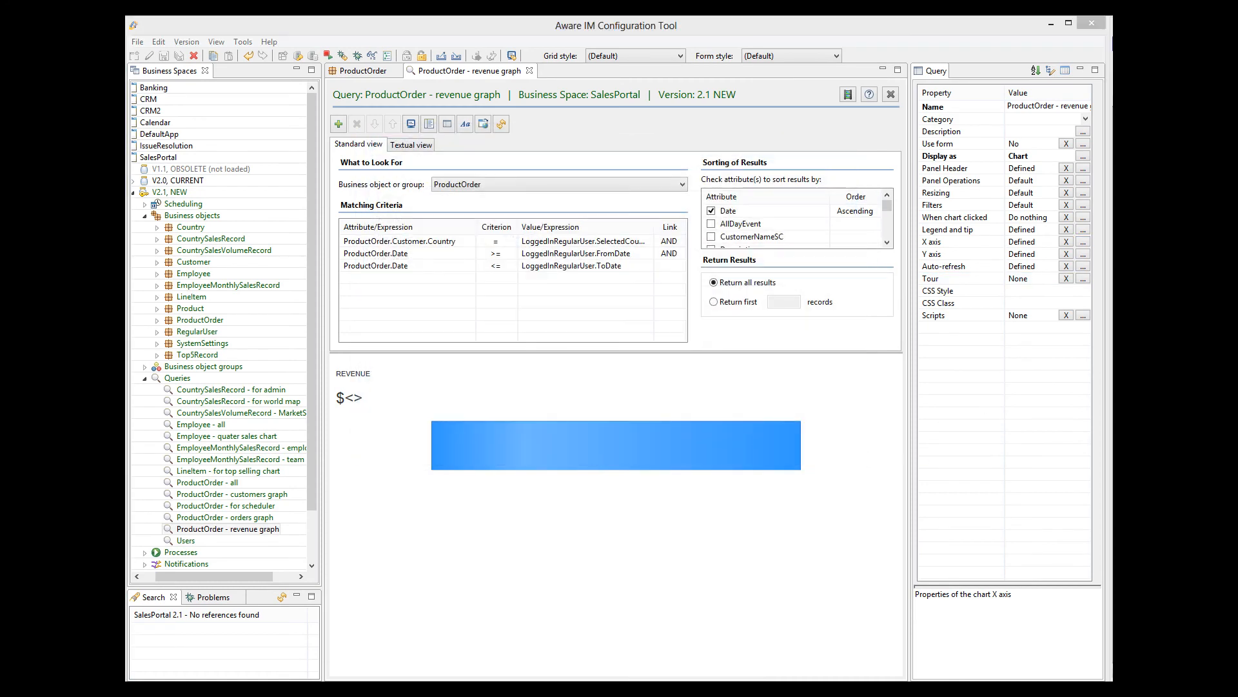